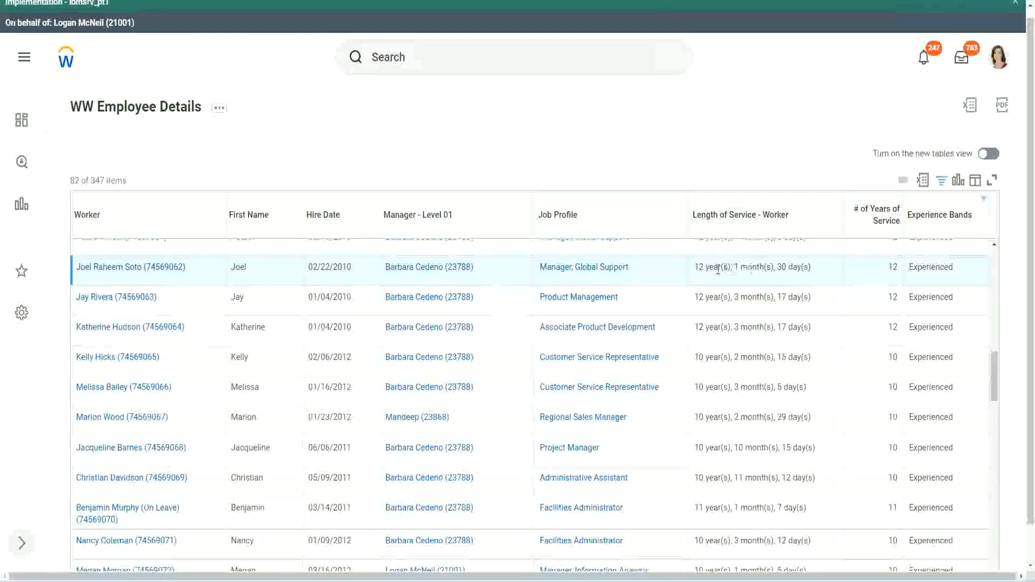
- Compare the Length of Service text with the # of Years of Service for the Manager, Global Support and Administrative Assistant workers
drag(699, 268, 695, 268)
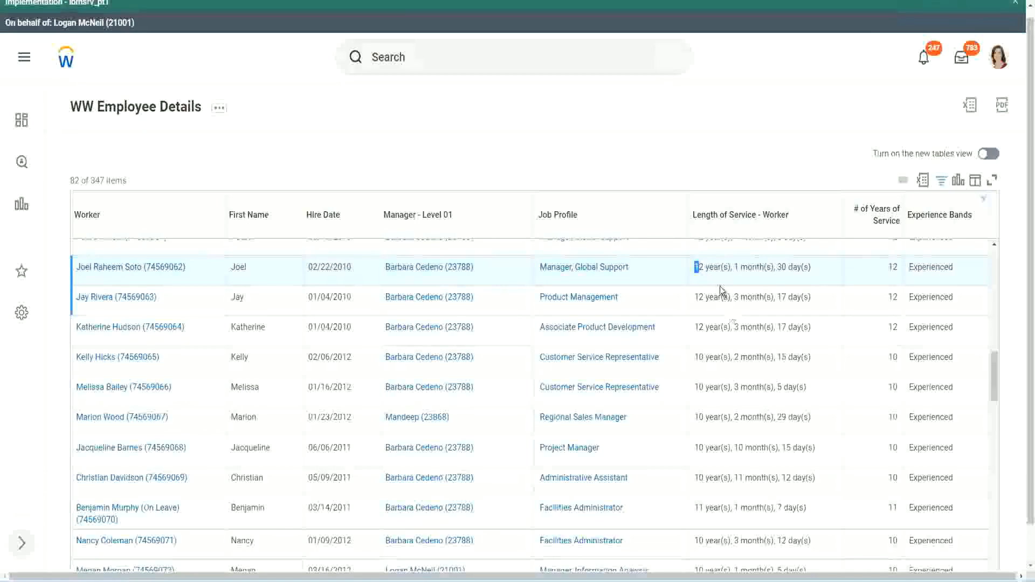
click(729, 267)
drag(694, 269, 792, 266)
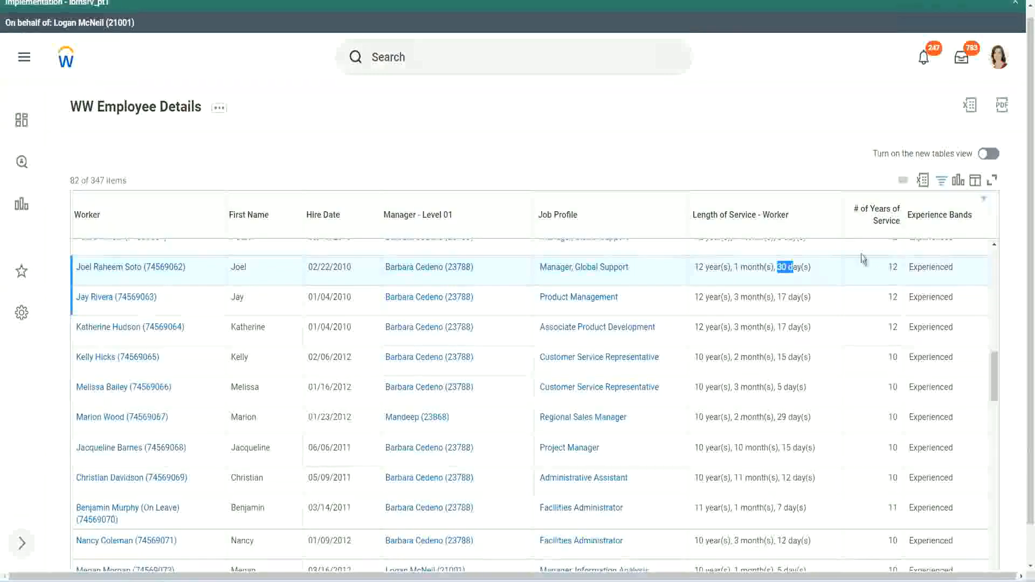
double_click(893, 267)
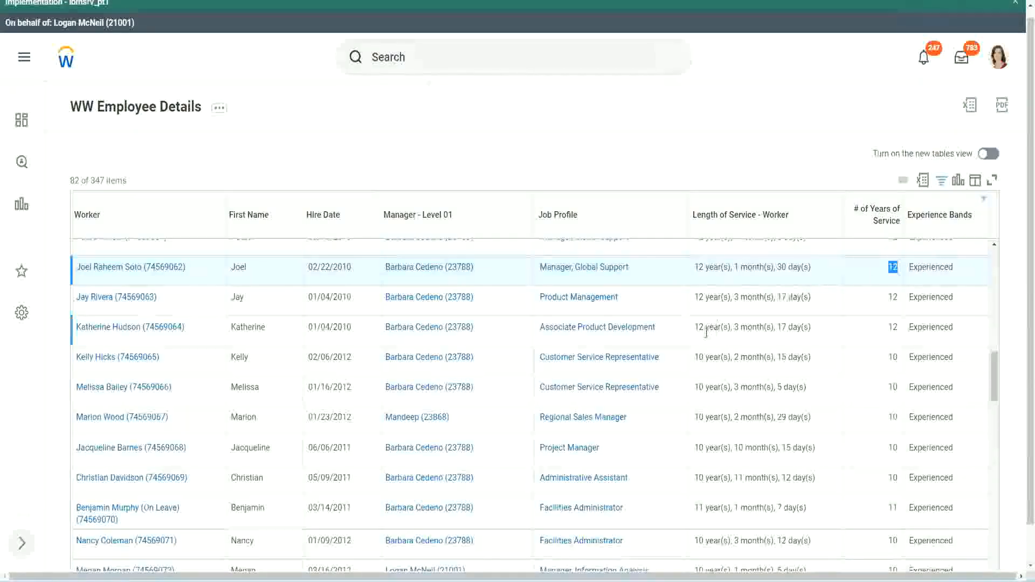
click(709, 477)
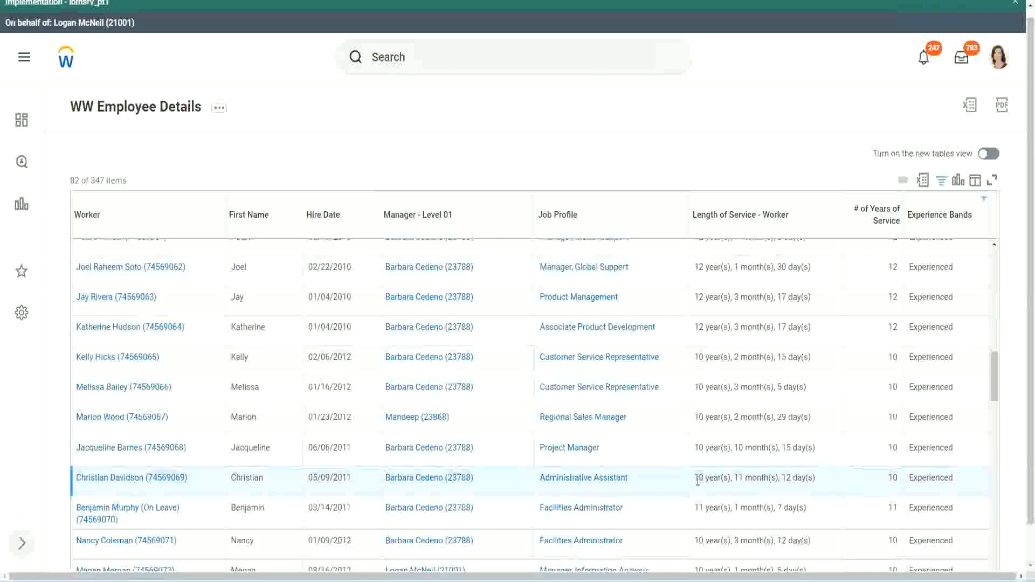
double_click(744, 476)
drag(790, 477, 786, 477)
click(803, 477)
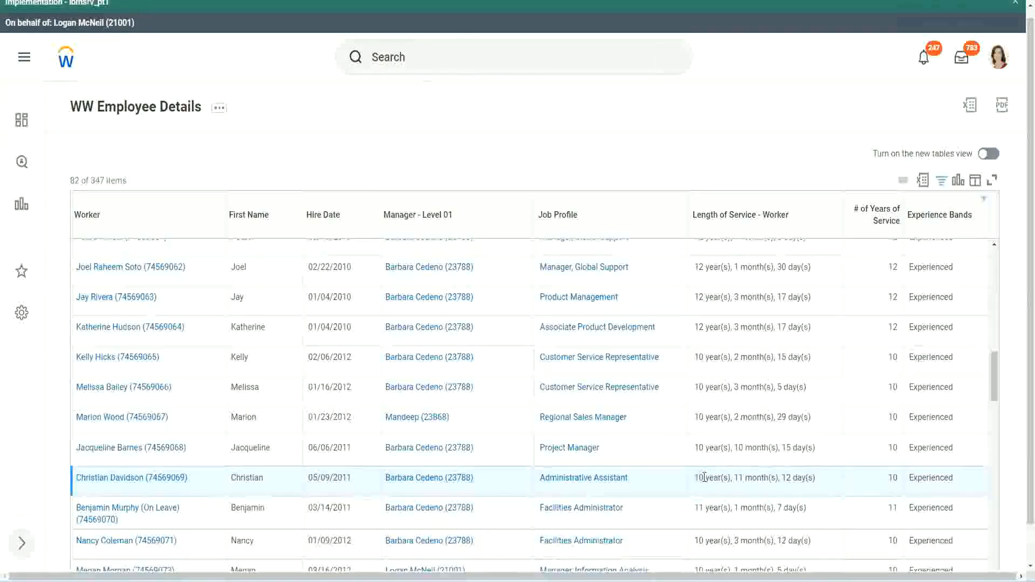
double_click(892, 478)
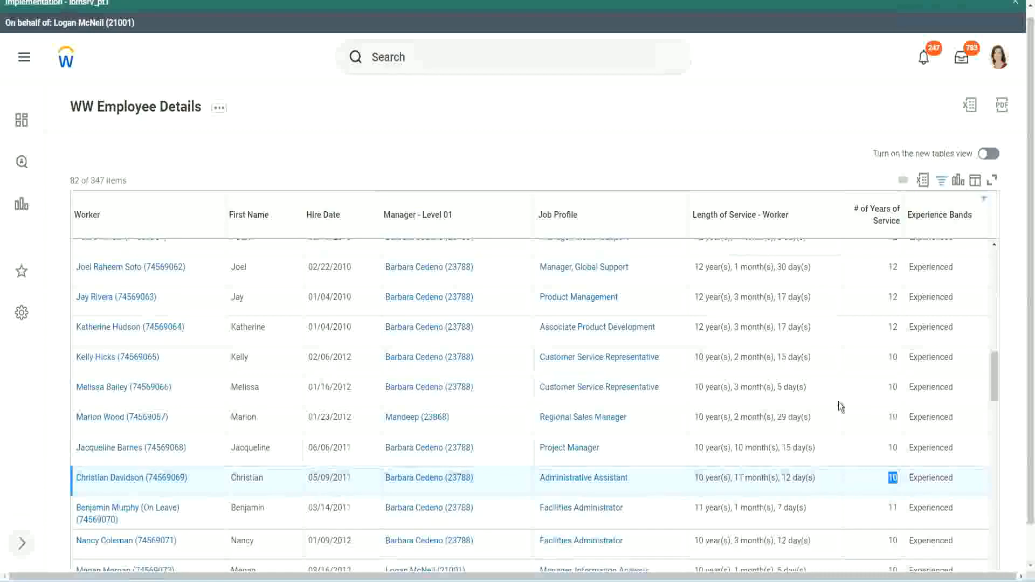
click(892, 343)
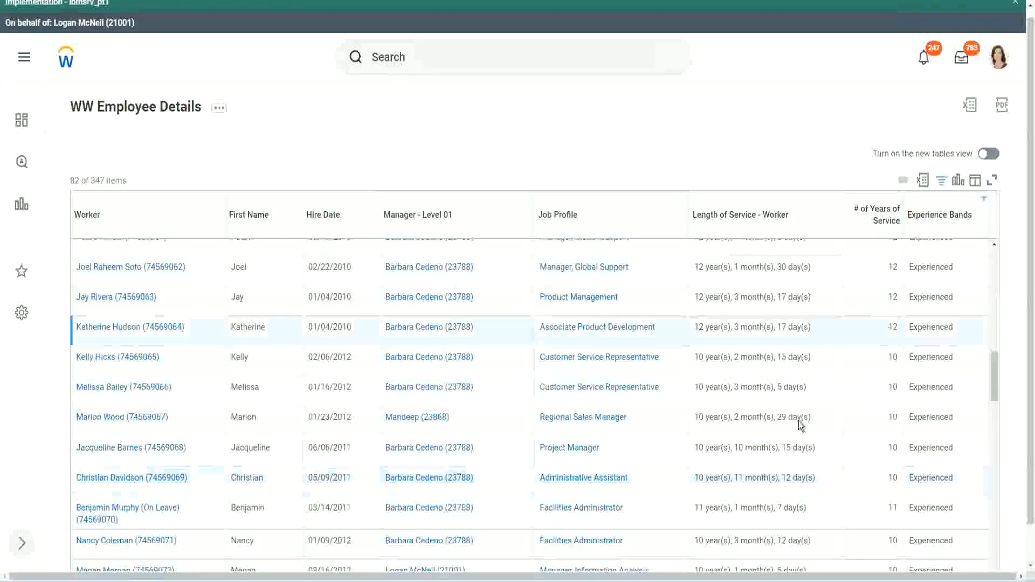
- Recheck the years and months of service in the Administrative Assistant, Manager, Global Support and Project Manager rows
double_click(701, 477)
click(782, 475)
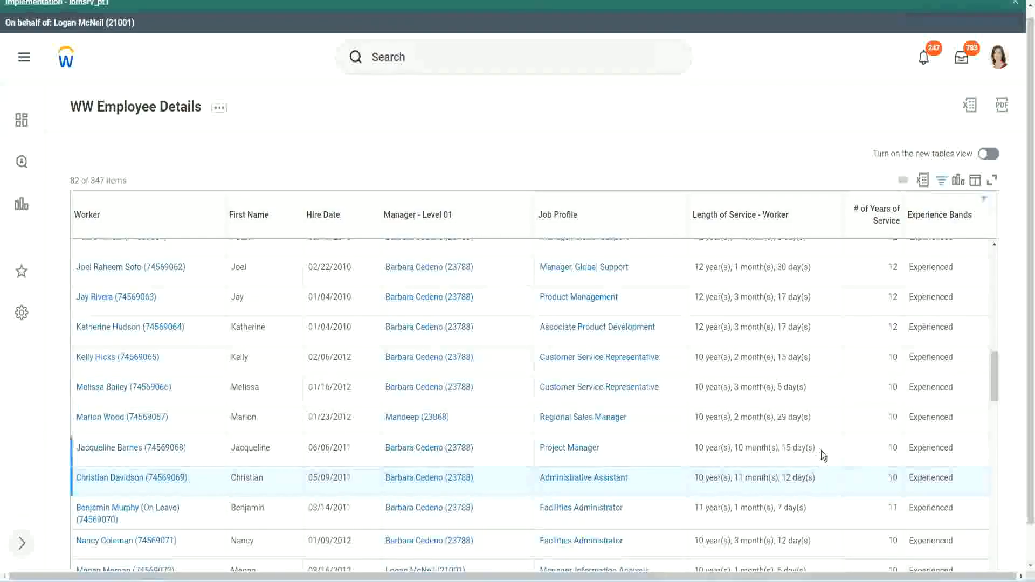
double_click(895, 268)
drag(695, 267, 825, 268)
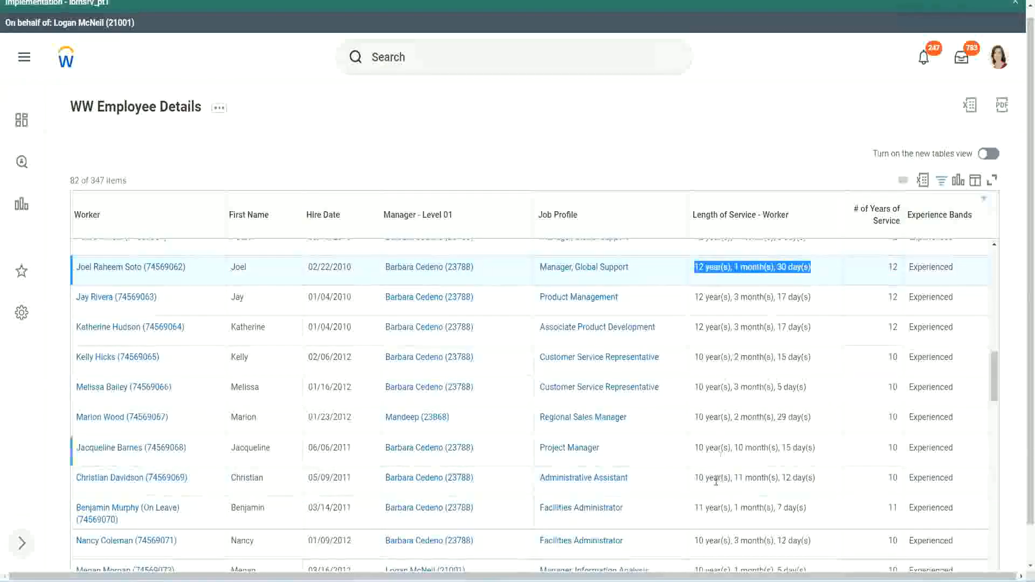
click(803, 476)
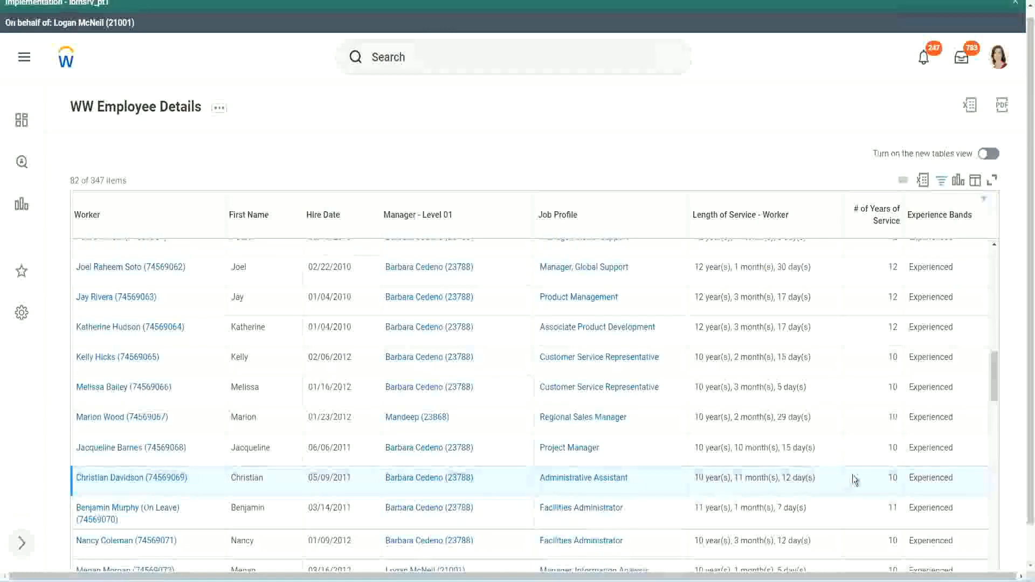
double_click(891, 477)
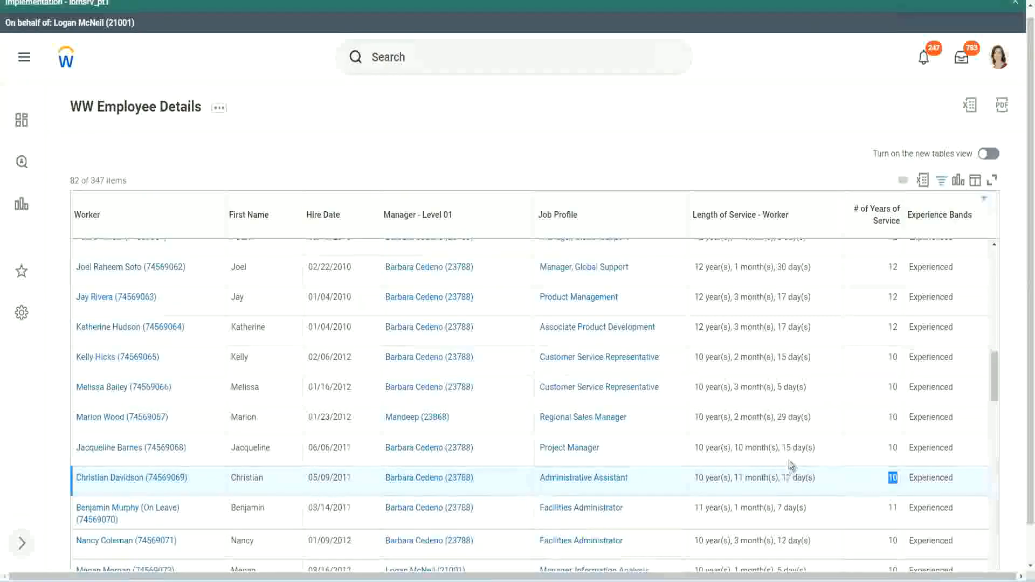
click(855, 481)
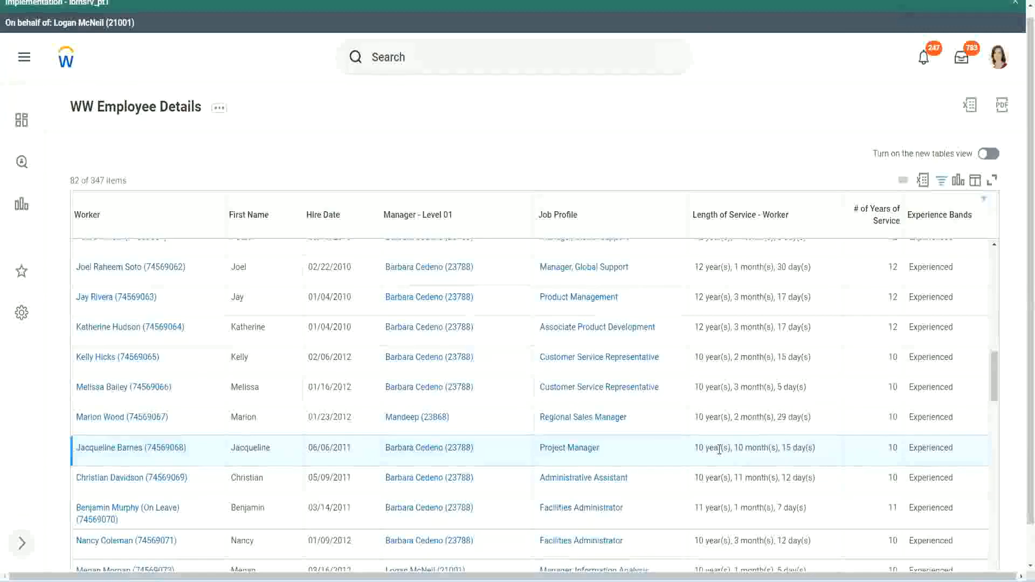
double_click(747, 448)
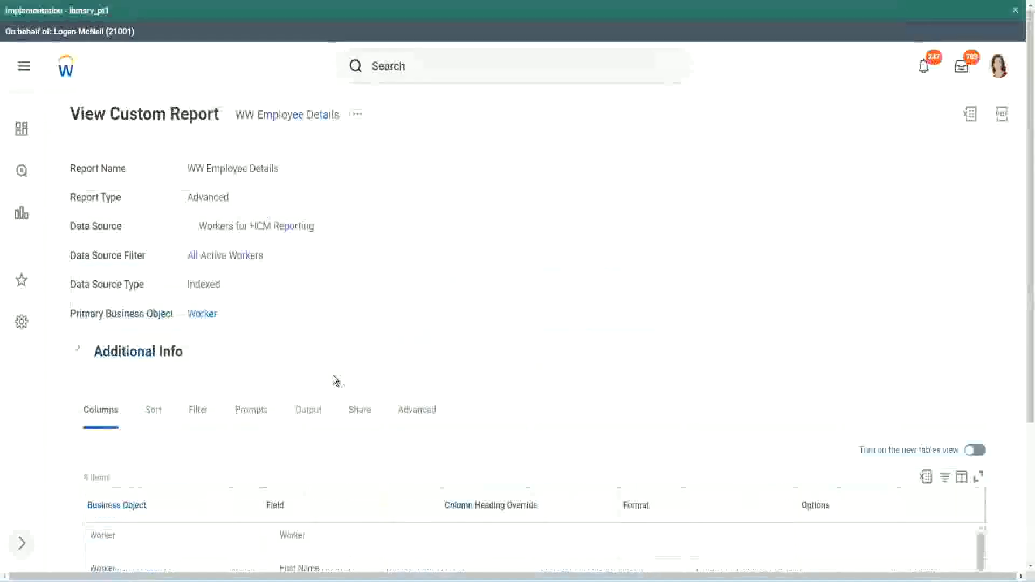
- Open the calculated field CF-WW-Eval Exp-Derive Experience Bands from Years of Service in a new tab and dismiss the Implementation banner
scroll(334, 372, down, 5)
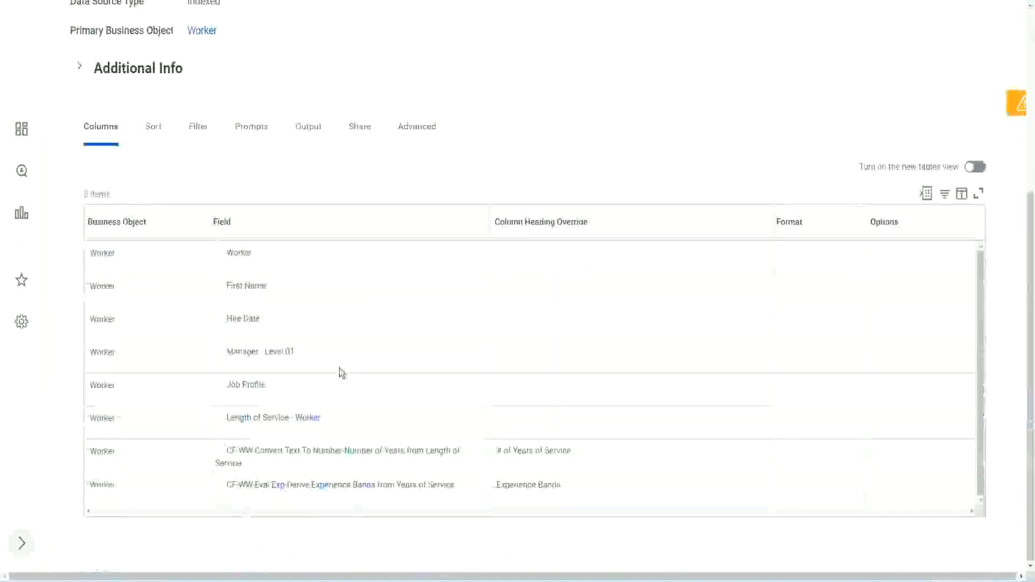
right_click(282, 491)
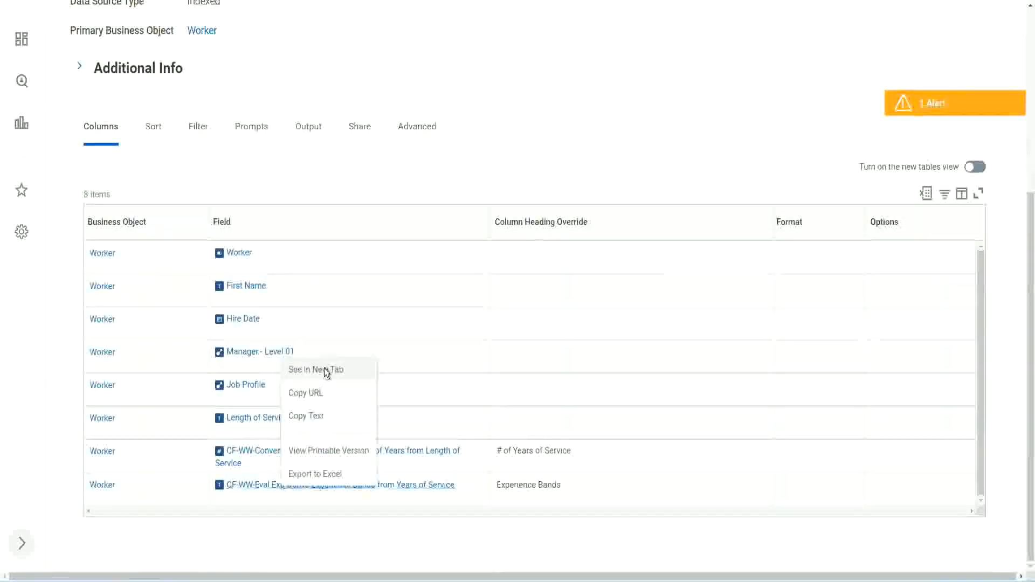
click(324, 369)
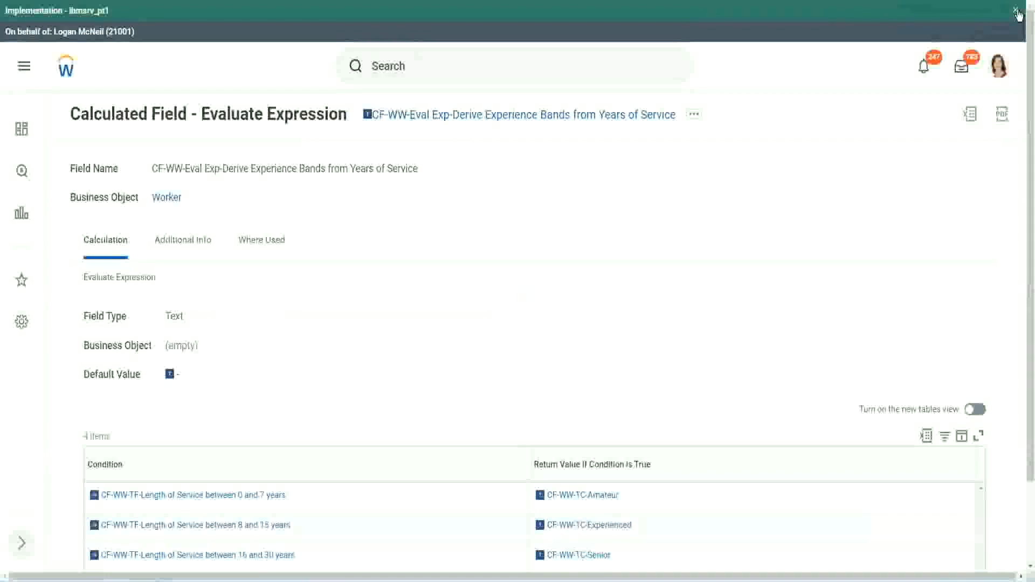
click(1016, 10)
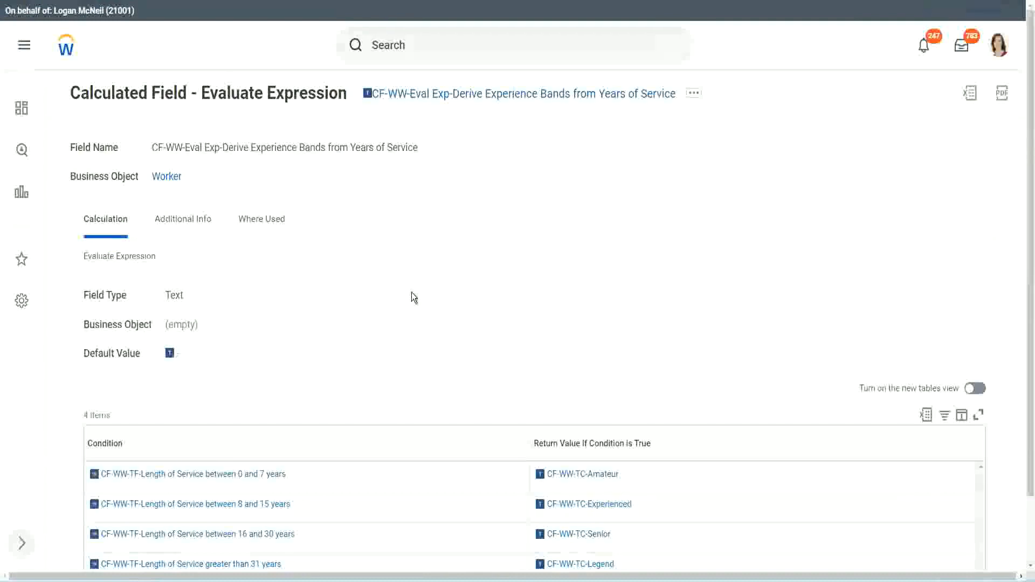
scroll(432, 288, down, 1)
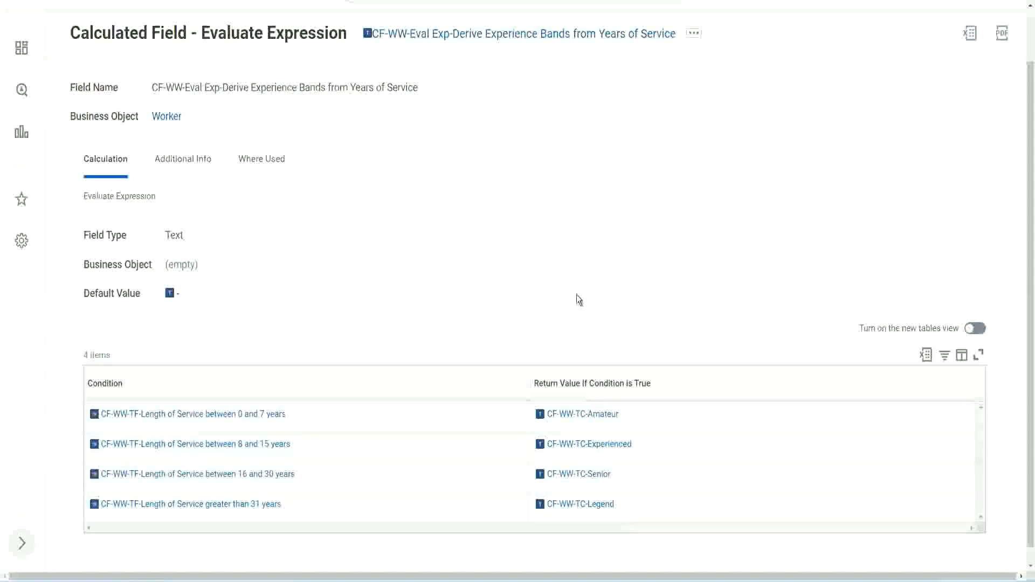
- Copy the name of the Evaluate Expression calculated field as text from the page title
click(469, 381)
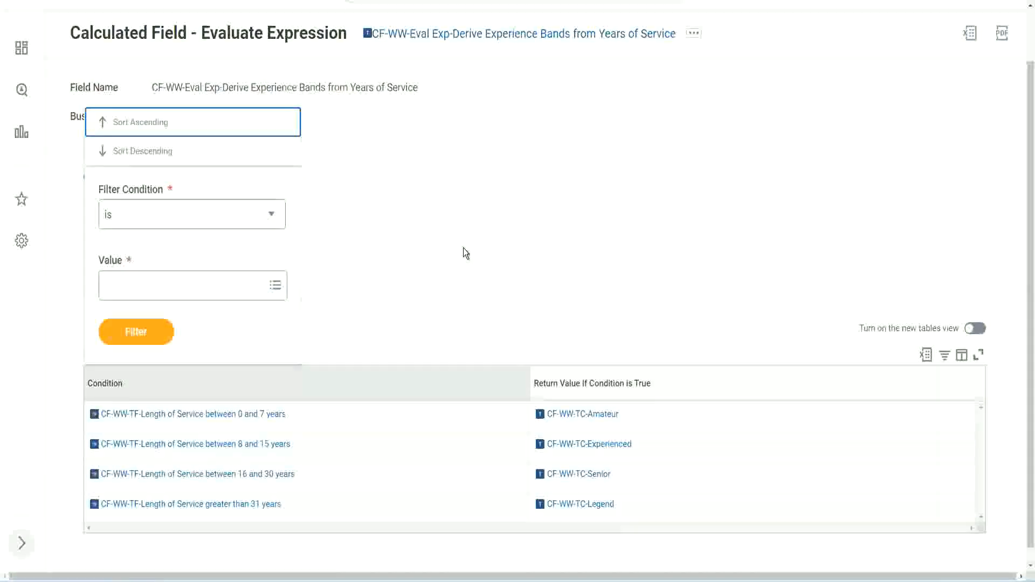
click(464, 252)
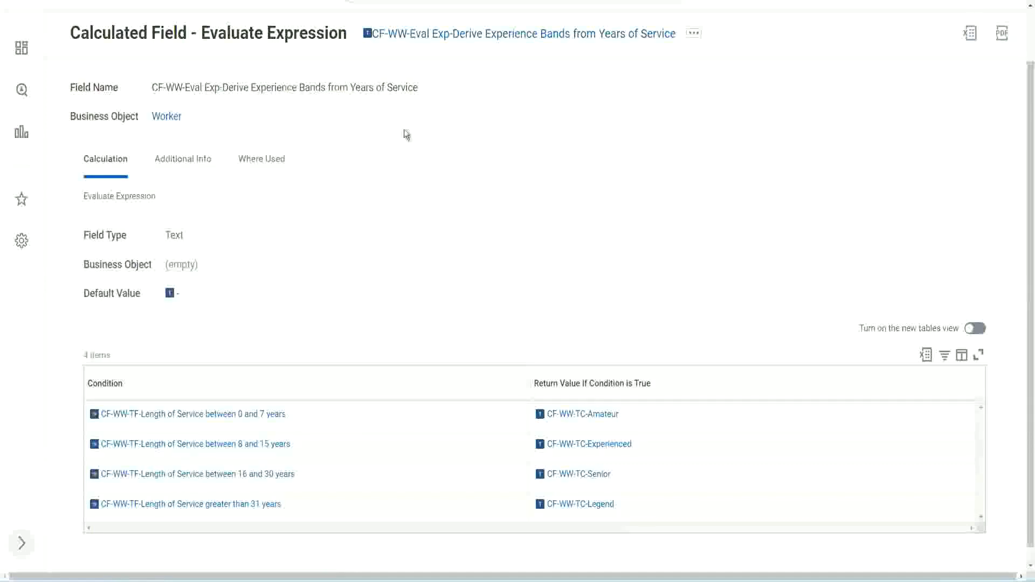
right_click(455, 37)
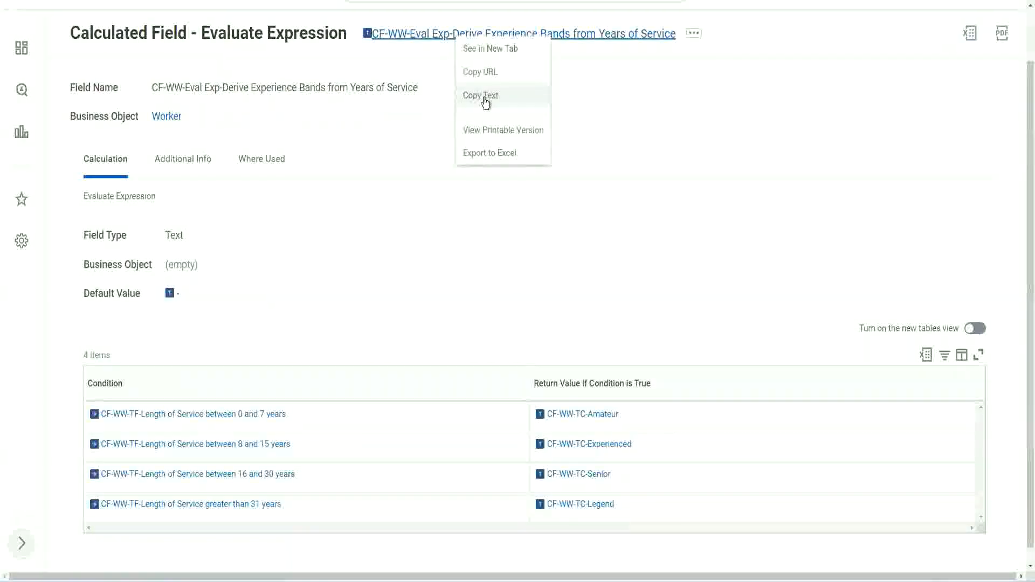
click(486, 101)
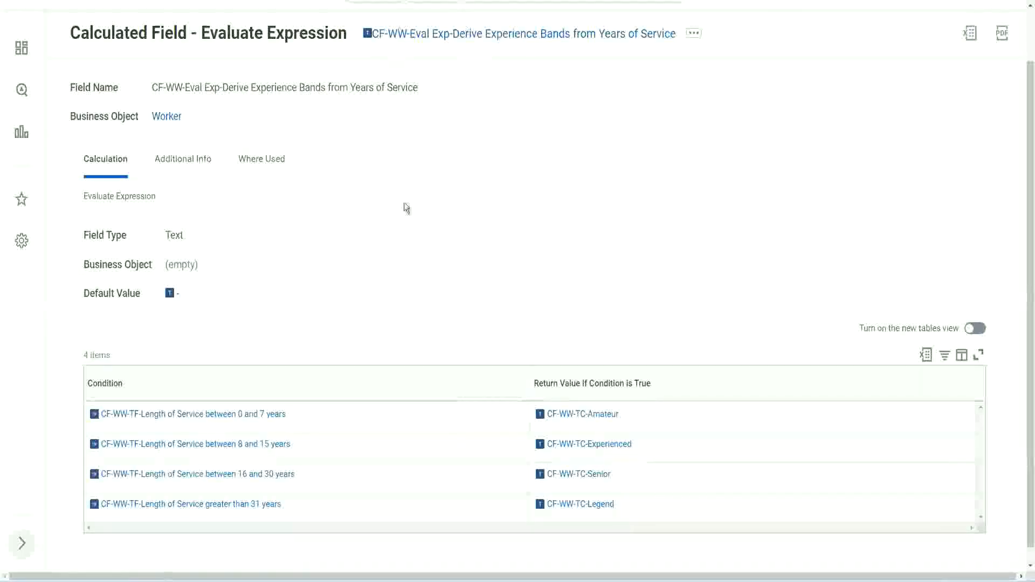
- Return to the WW Employee Details report definition and launch the Create Calculated Field task by searching for "create cal field"
scroll(402, 210, up, 1)
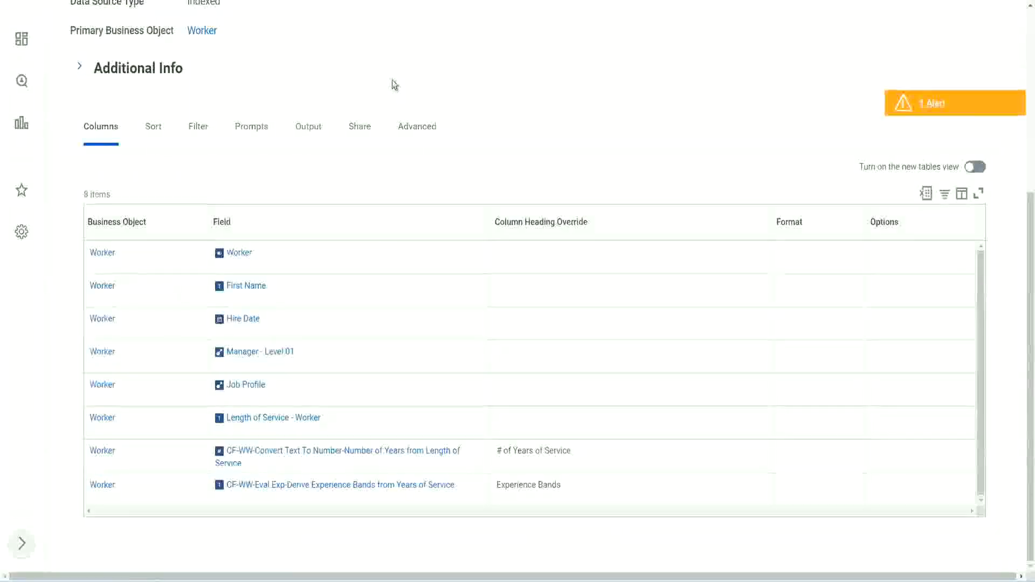
scroll(404, 80, up, 5)
click(420, 66)
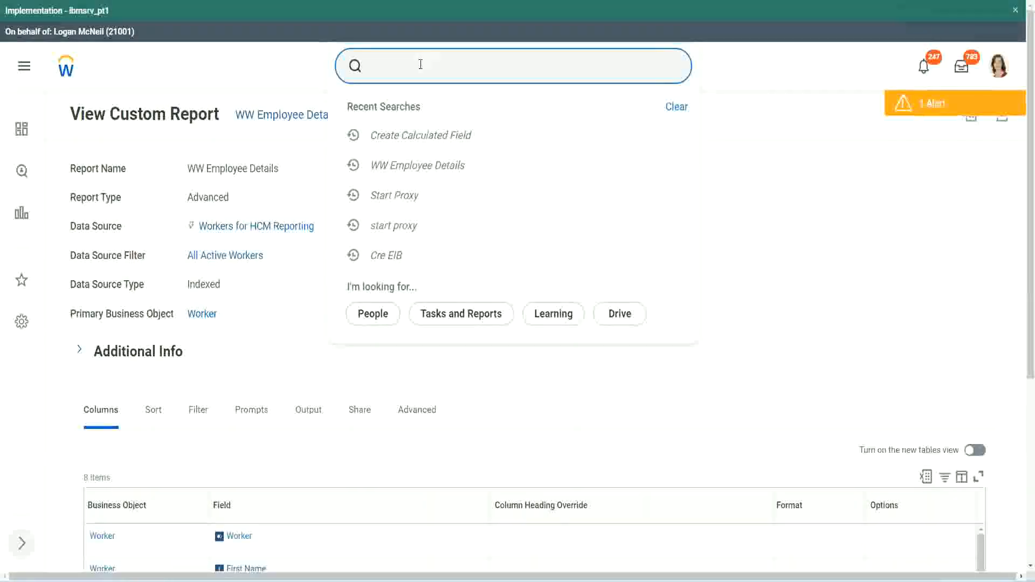
text(create cal field)
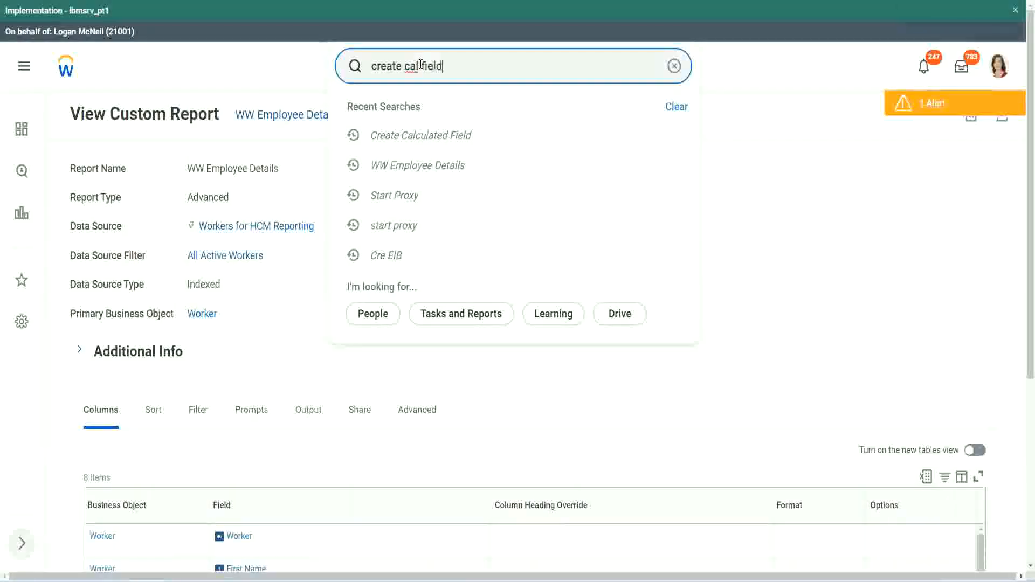
click(432, 111)
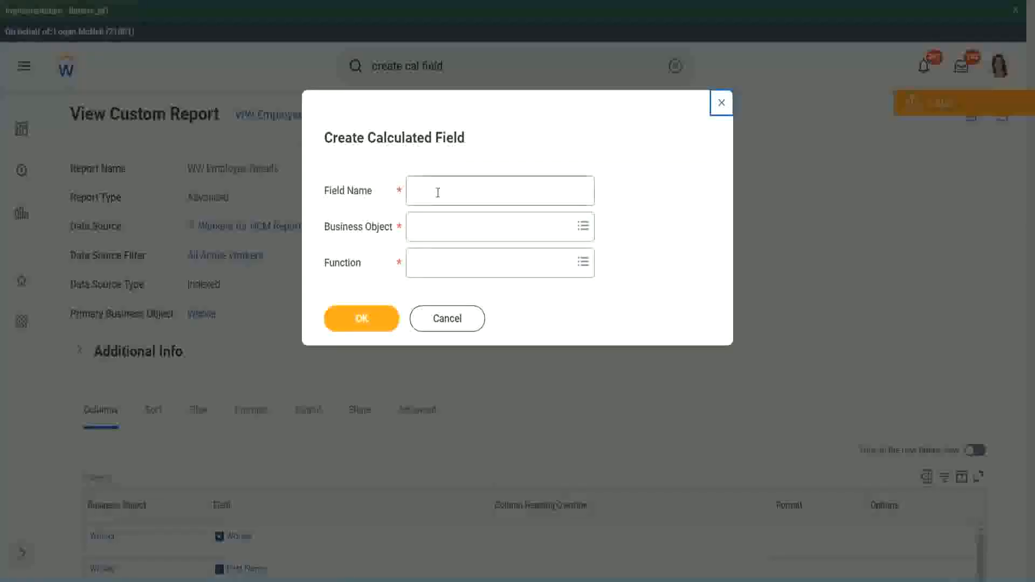
- Fill the Field Name with the copied name CF-WW-Eval Exp-Derive Experience Bands from Years of Service
click(438, 193)
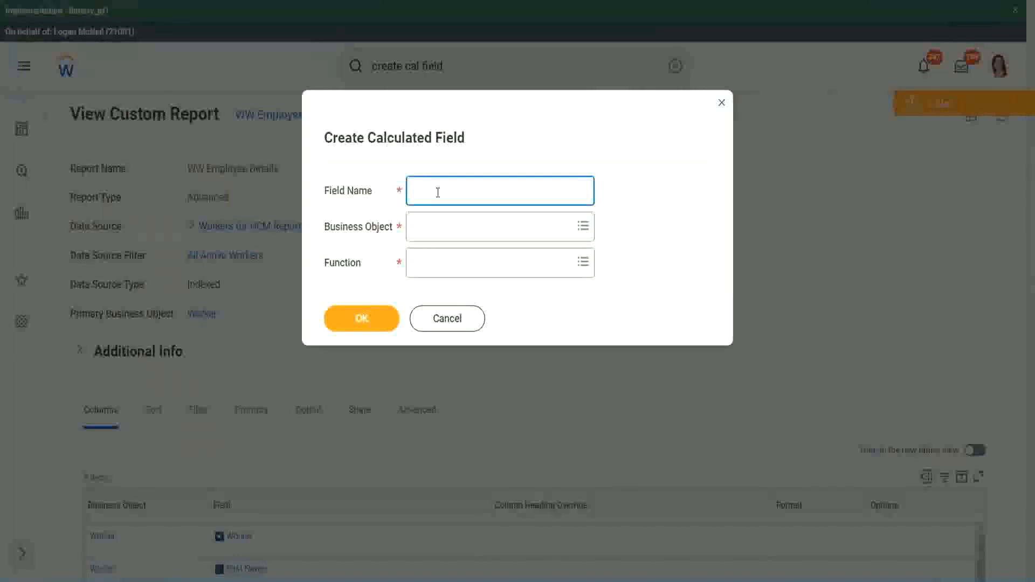
key(ctrl+v)
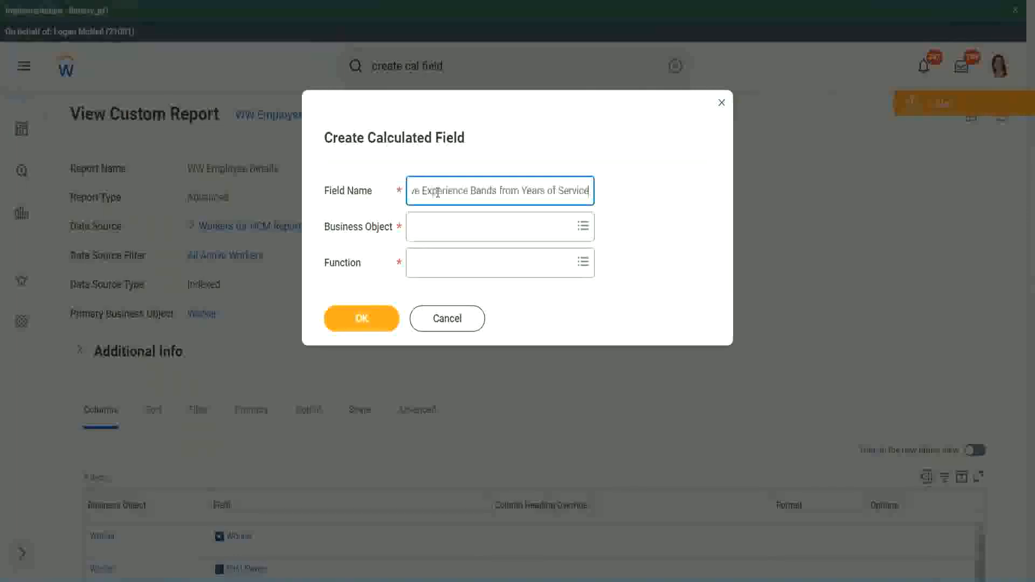
drag(461, 191, 376, 178)
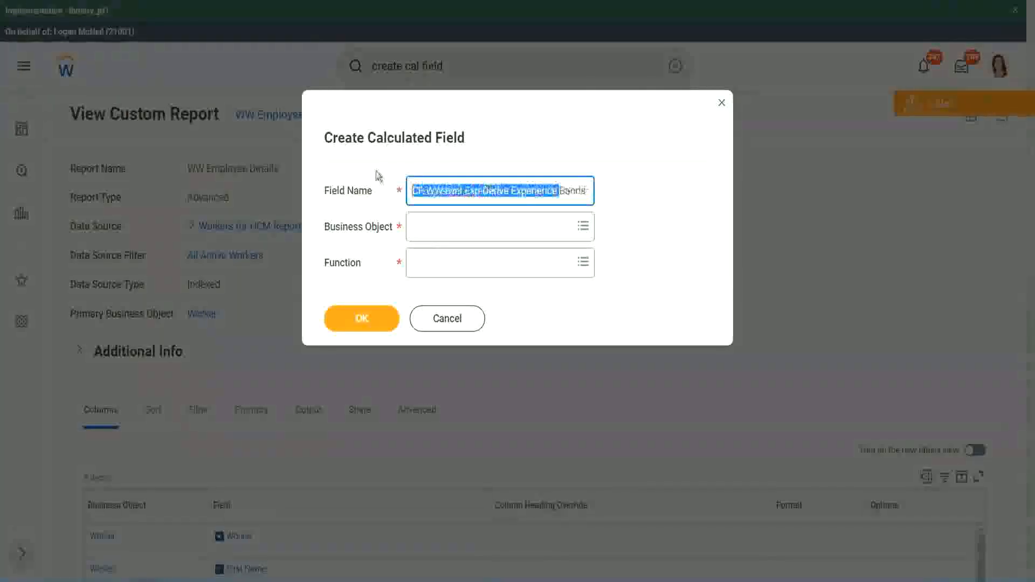
- Insert "Bands" with a capital B after "Eval Exp" in the Field Name
click(468, 191)
double_click(471, 192)
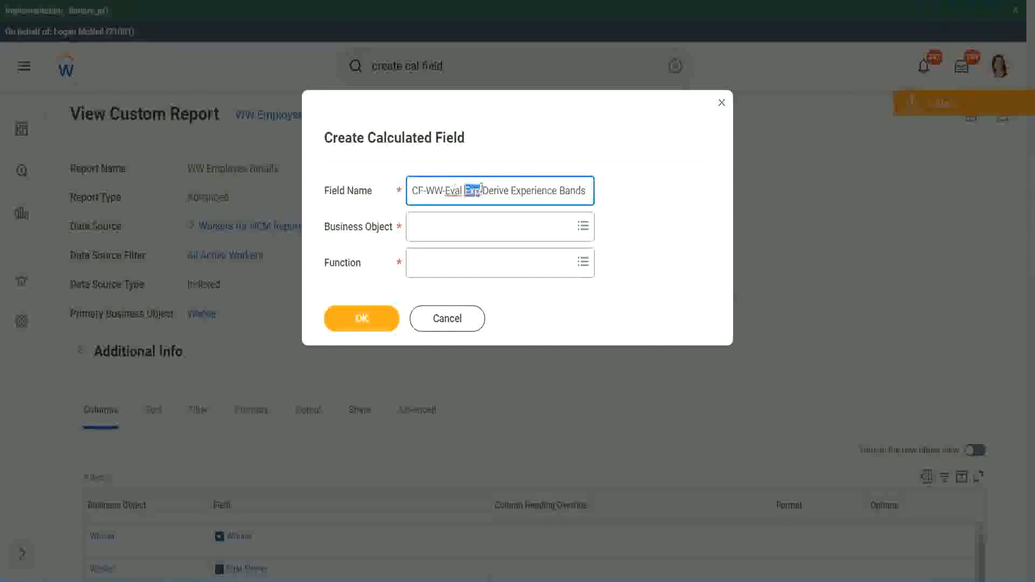
click(479, 189)
text(bands)
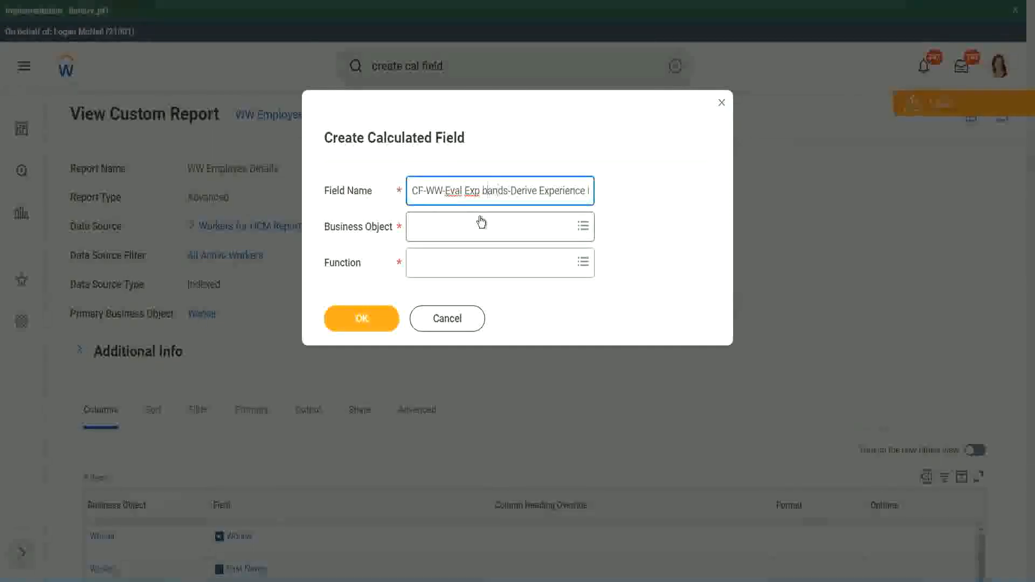
key(Left)
key(Left)
key(Left)
key(Left)
key(shift+Left)
text(B)
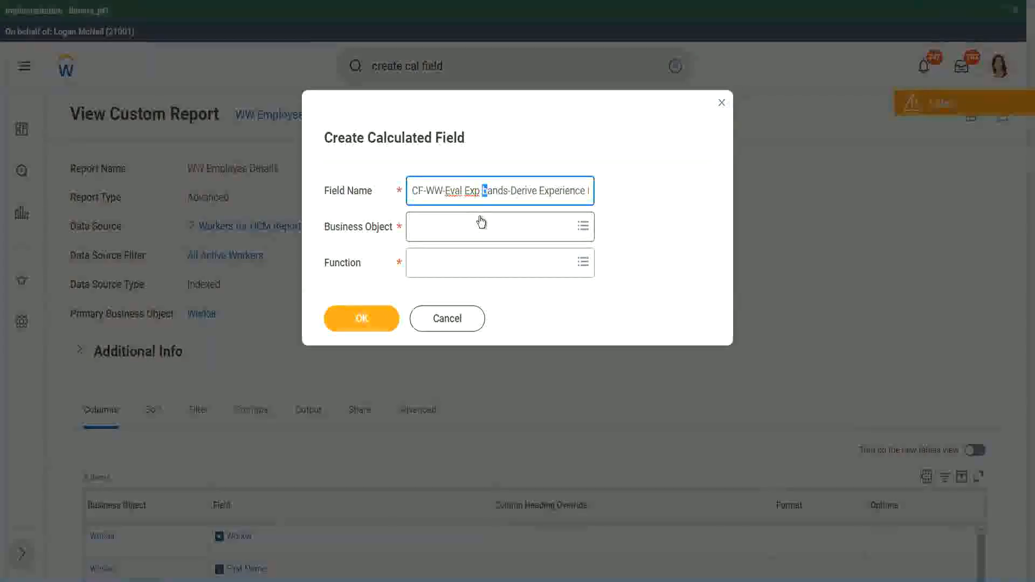
key(Right)
key(Right)
key(Right)
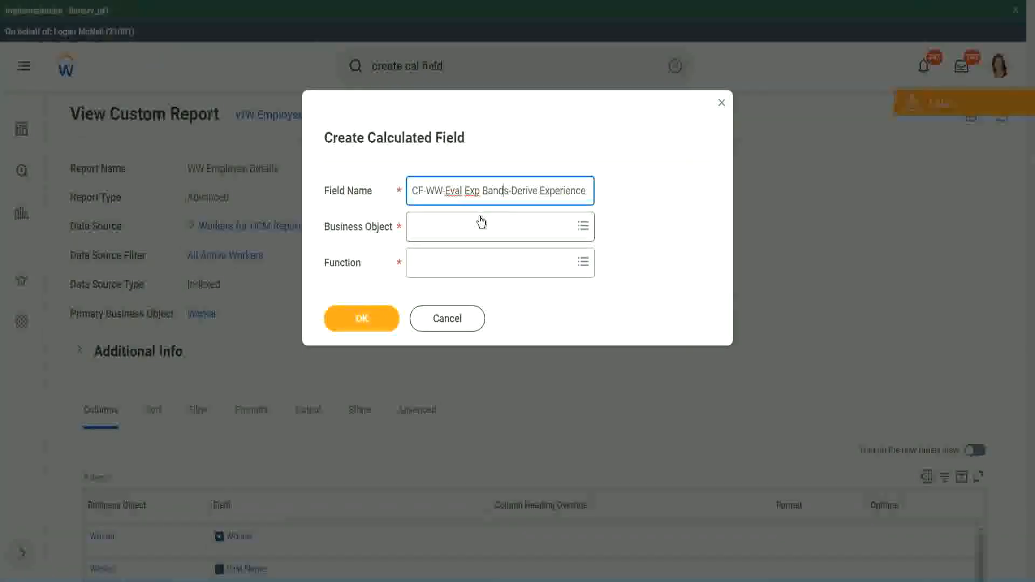
- Replace the word "Derive" with "Determine" in the Field Name of the new calculated field
key(Right)
key(Right)
key(Right)
key(Right)
key(Right)
key(Right)
key(Right)
key(Right)
key(Right)
key(Right)
key(Right)
key(Right)
key(Right)
key(Right)
key(Right)
key(Right)
key(Right)
key(Right)
key(Right)
key(Right)
key(Right)
key(Right)
key(Right)
key(Right)
key(Right)
key(Right)
key(Right)
key(Right)
key(Right)
key(Right)
key(Right)
key(Right)
key(Right)
key(Right)
key(Right)
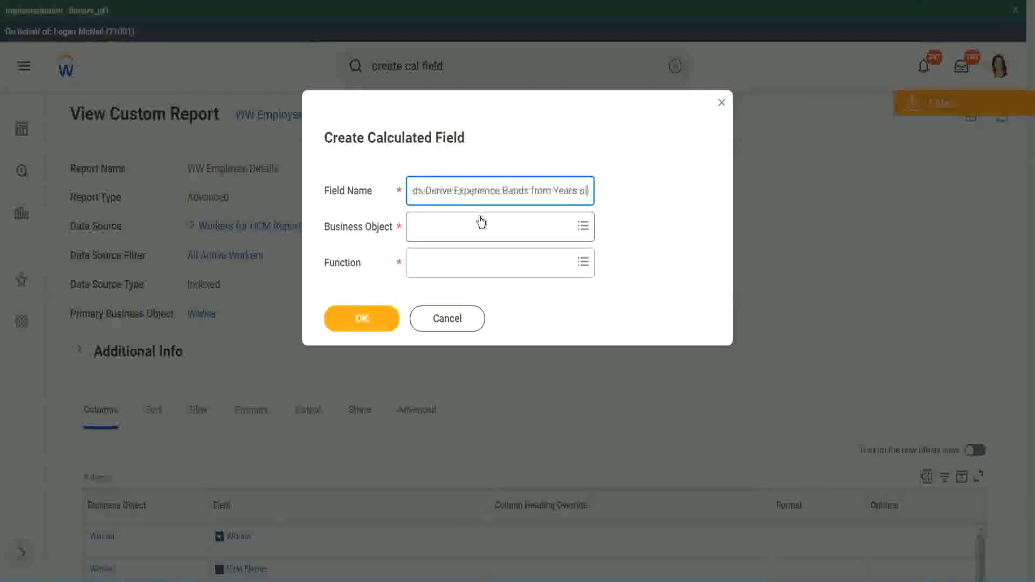
key(Left)
key(Left)
key(Left)
key(Left)
key(Left)
key(Left)
key(Left)
key(Left)
key(Left)
key(Left)
key(Left)
key(Left)
key(Left)
key(Left)
key(Left)
key(Left)
key(Left)
key(Left)
key(Left)
key(Left)
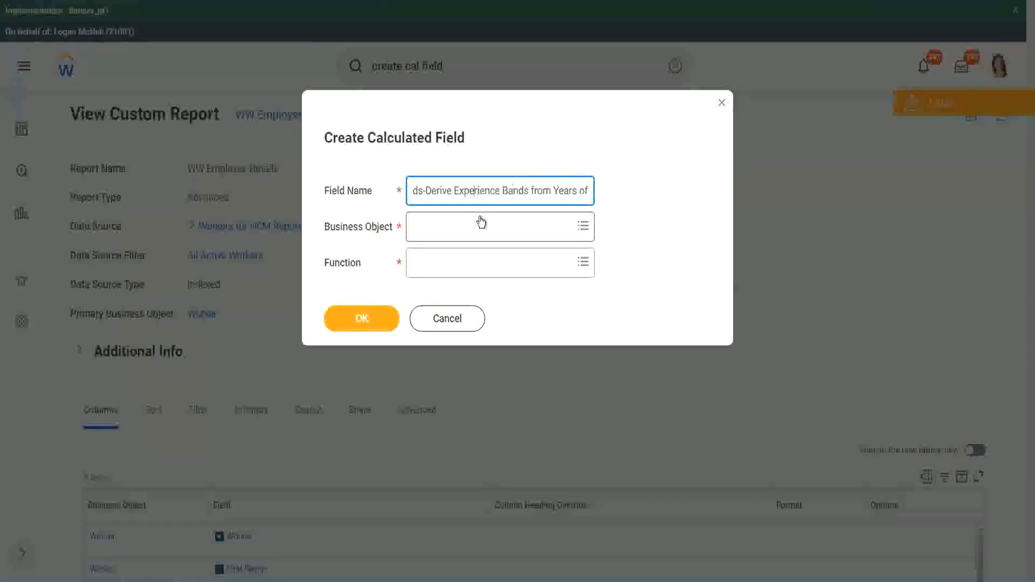
key(Left)
key(Left)
key(shift+Left)
key(shift+Left)
key(shift+Left)
key(shift+Left)
key(shift+Left)
key(shift+Left)
text(Determine)
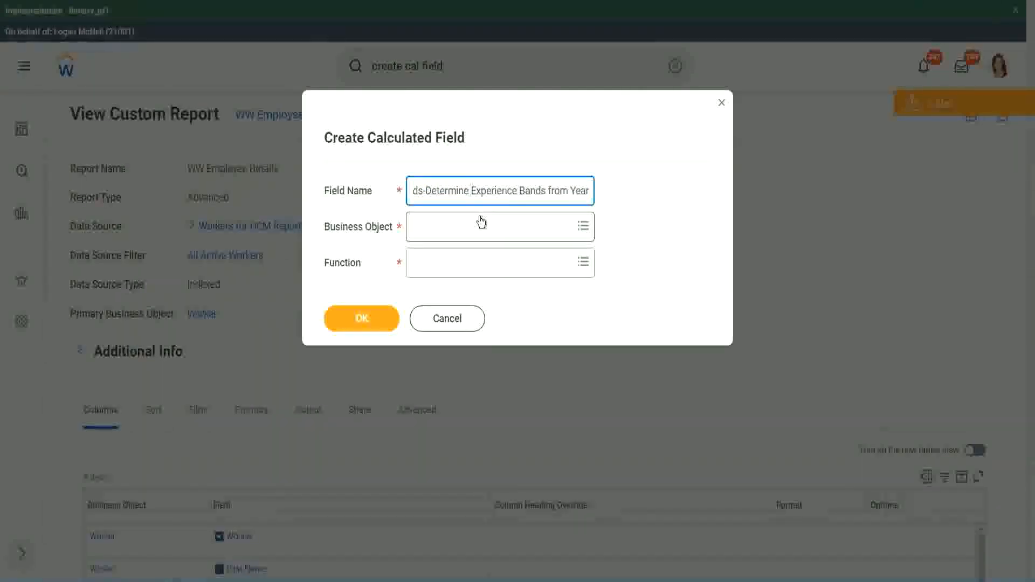
key(End)
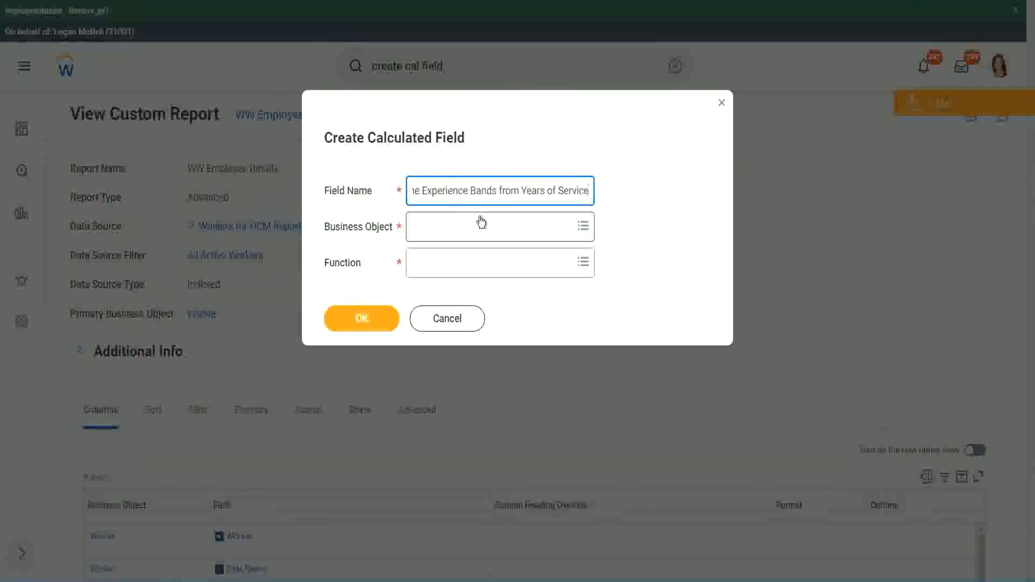
- Set the Business Object of the new calculated field to Worker
click(461, 232)
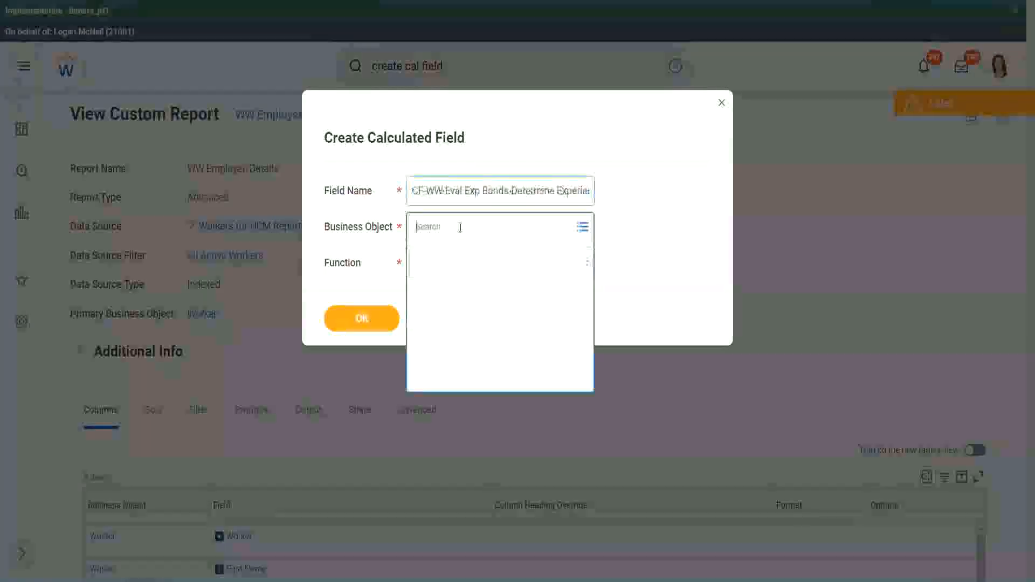
text(work)
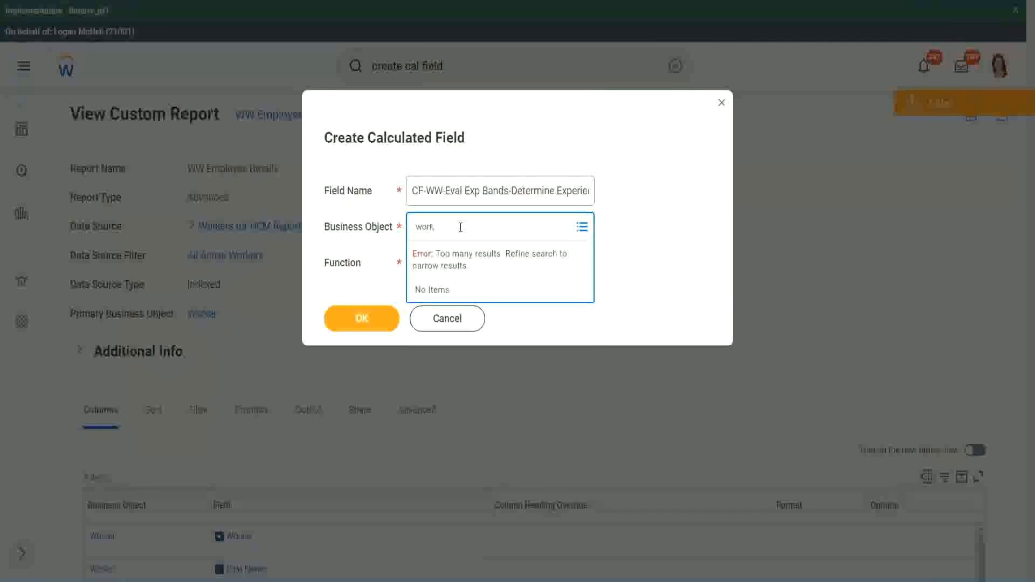
text(er)
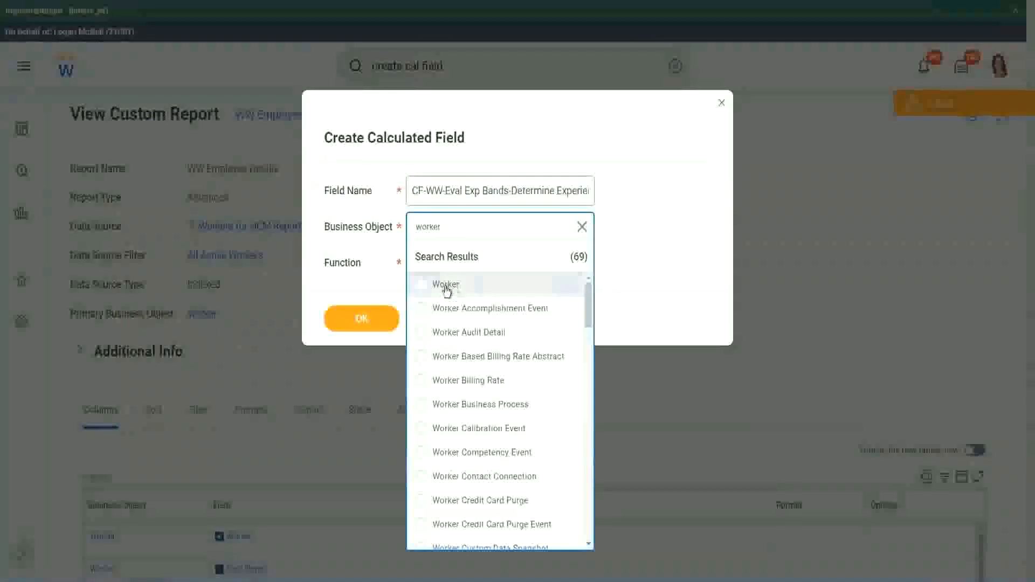
click(434, 285)
- Search the functions for "eval exp" and choose Evaluate Expression Band as the Function
click(438, 260)
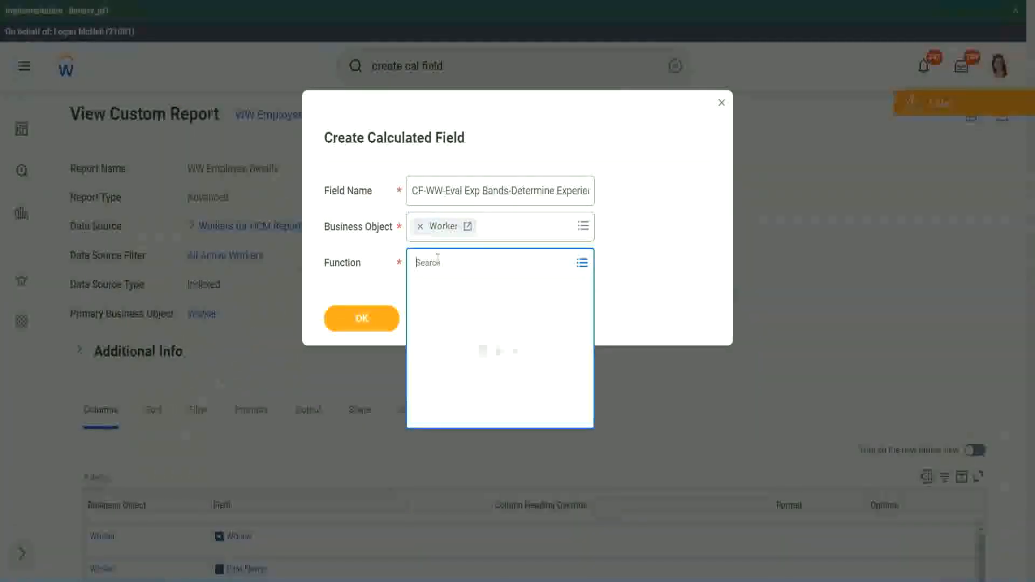
text(eval ex)
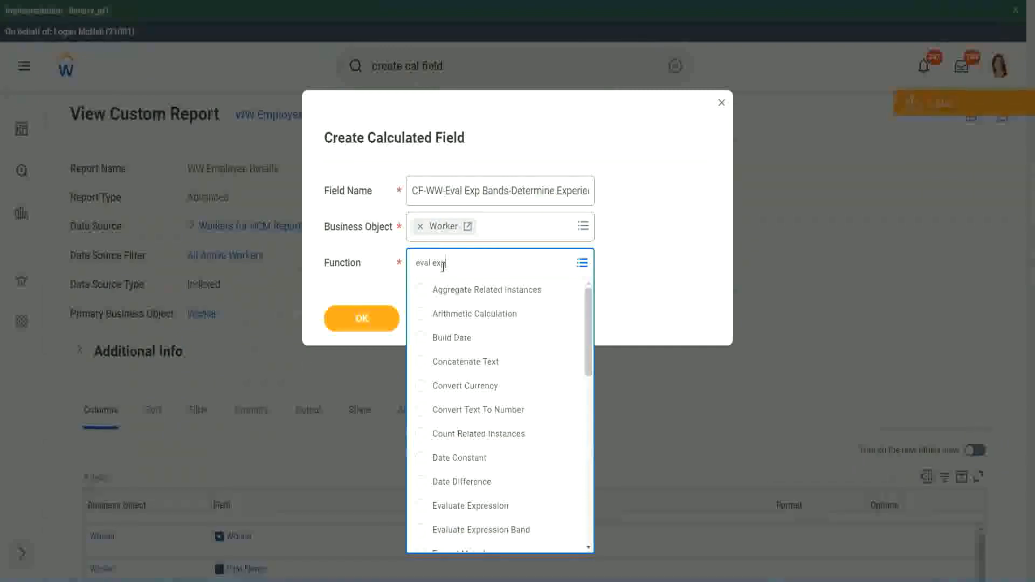
text(p)
key(Return)
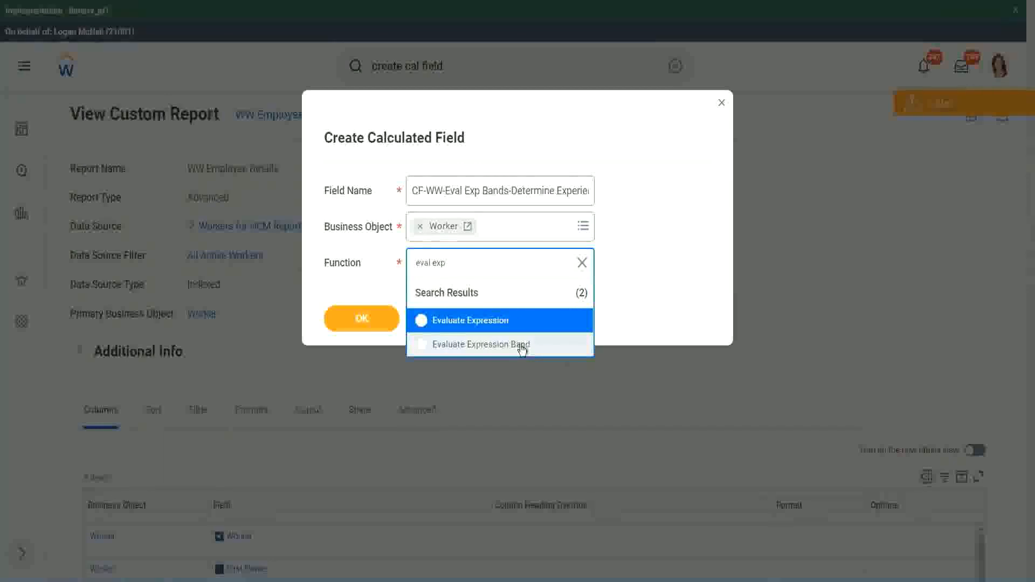
click(522, 348)
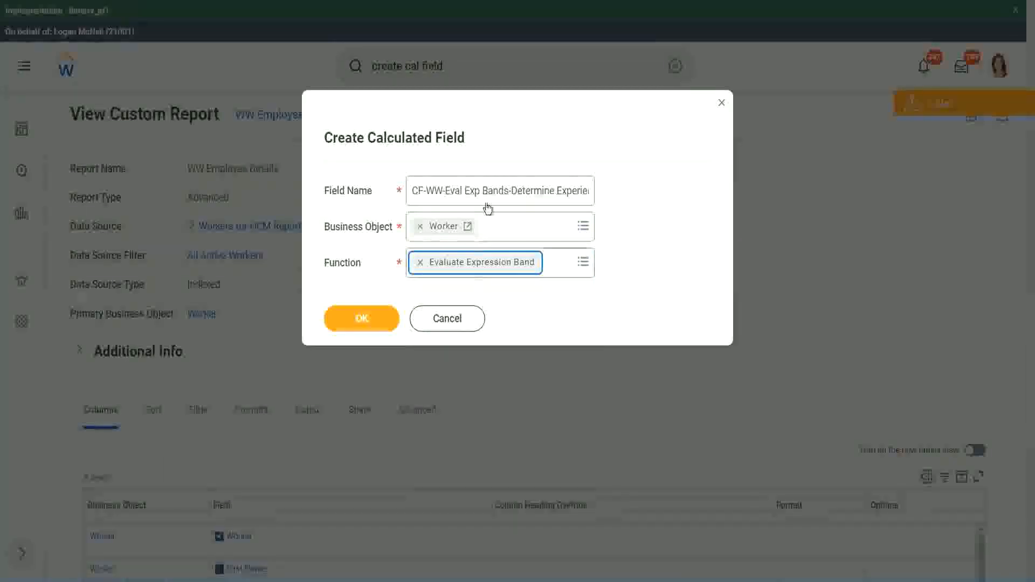
- Shorten "Bands" to "Band" after "Eval Exp" in the Field Name and continue to the calculation setup
click(506, 190)
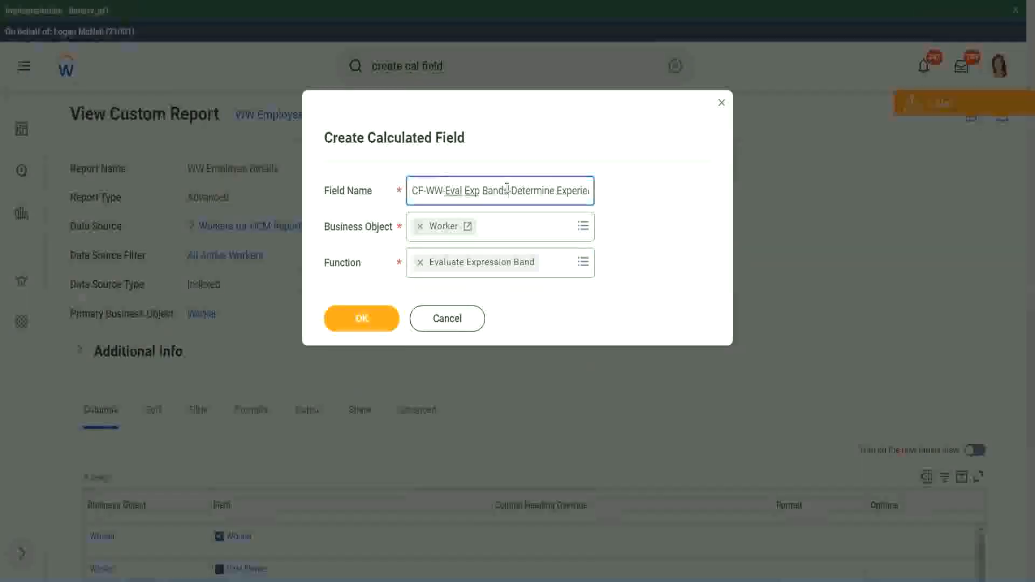
key(BackSpace)
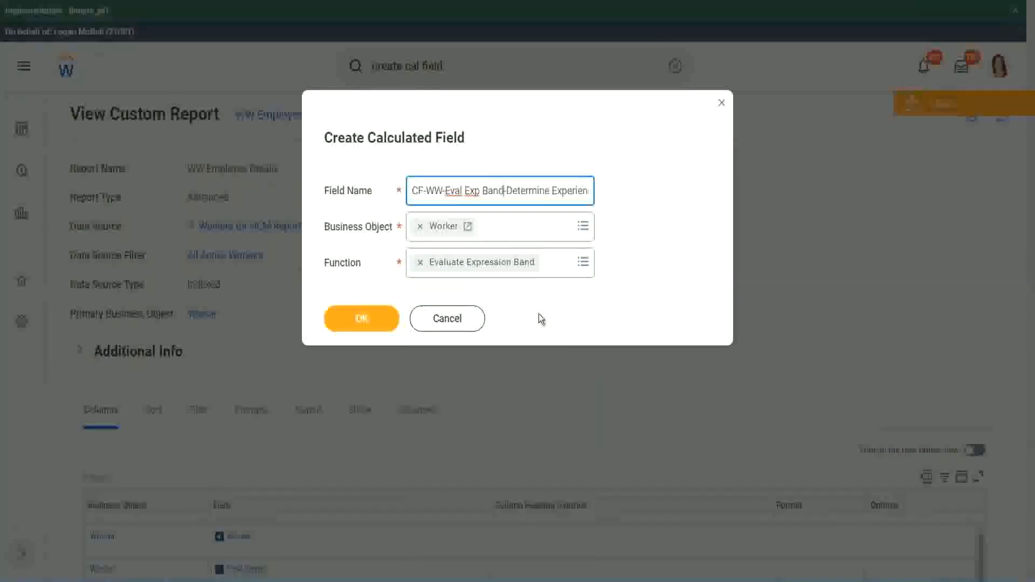
click(367, 320)
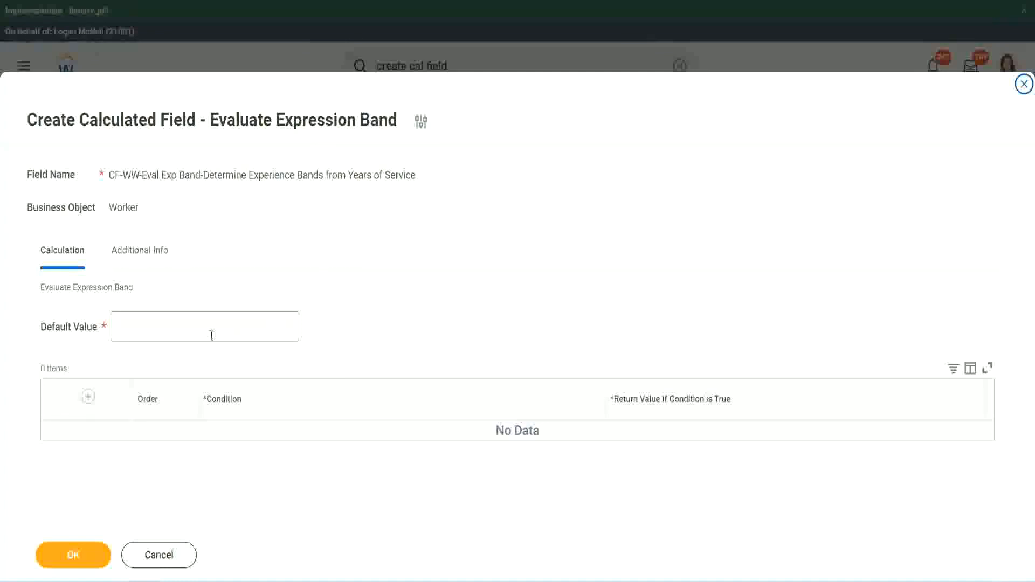
- Set the Default Value to "-" and add the first condition row
click(150, 332)
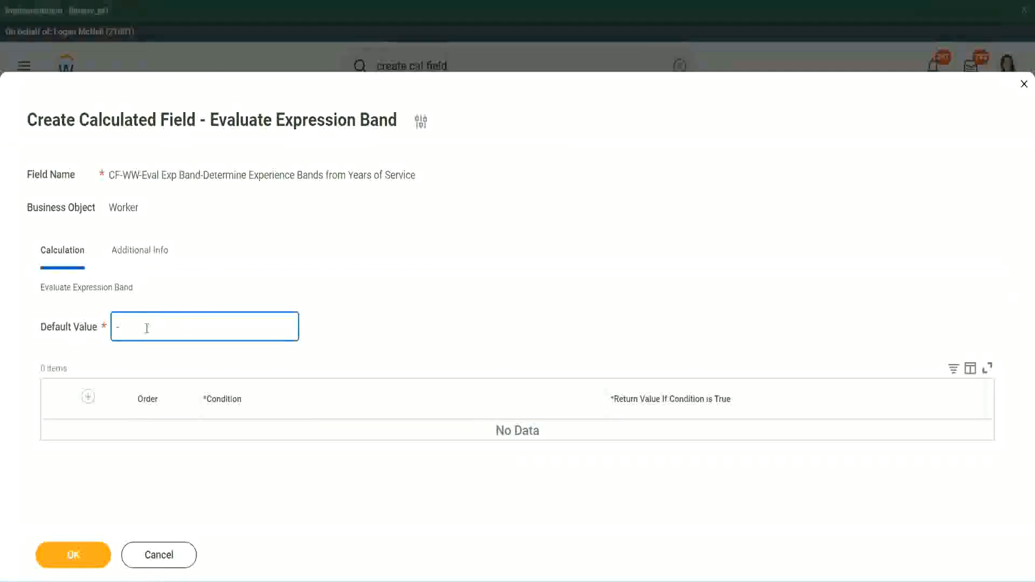
click(87, 398)
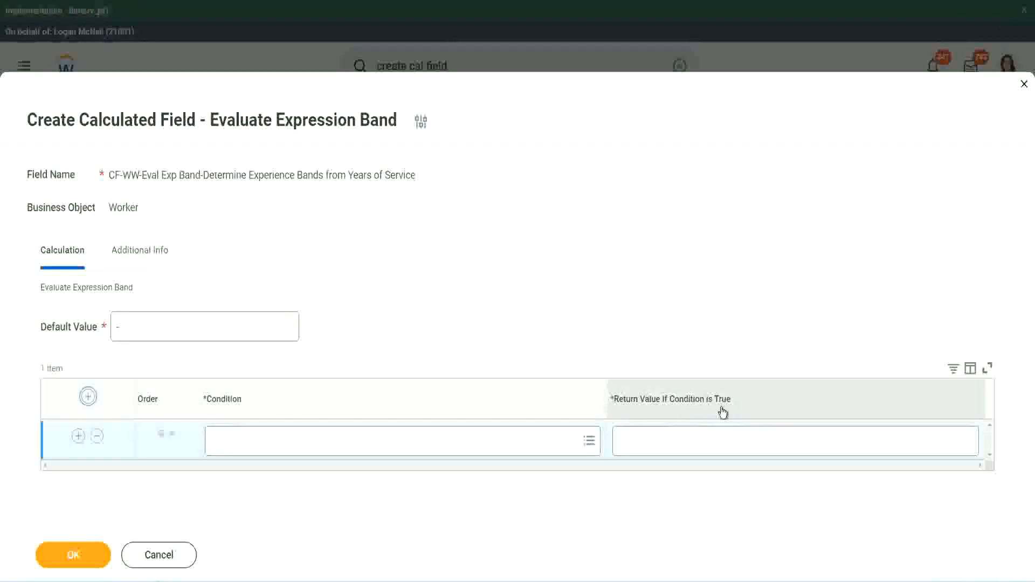
click(673, 440)
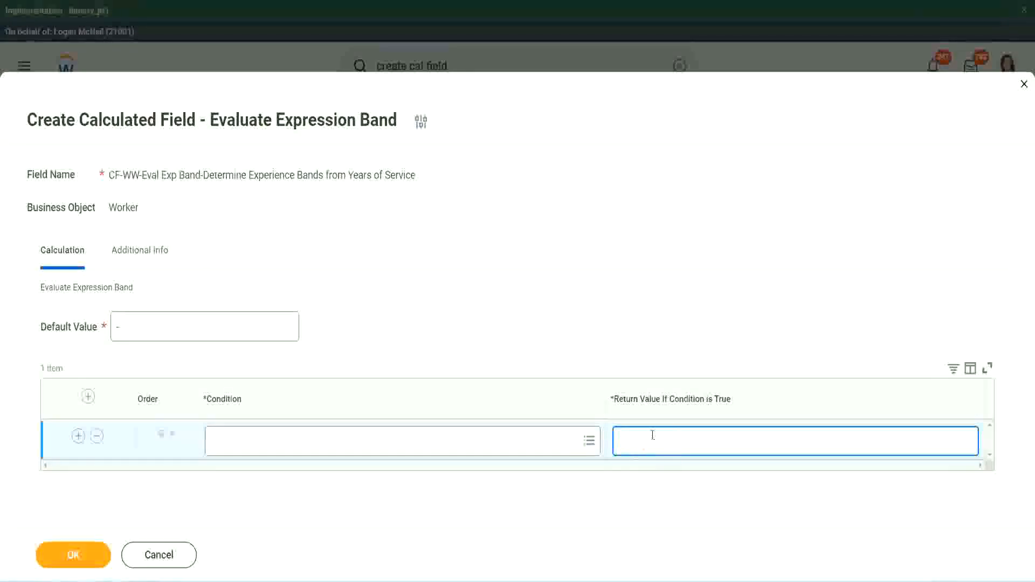
text(adkadjaidjaijdiaj)
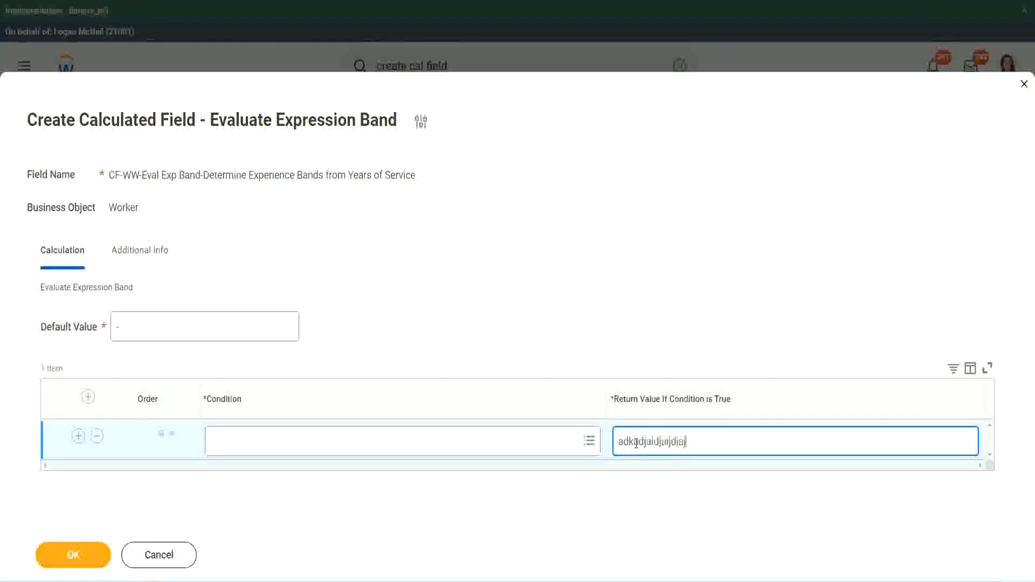
key(BackSpace)
key(BackSpace)
key(BackSpace)
key(BackSpace)
key(BackSpace)
key(BackSpace)
key(BackSpace)
key(BackSpace)
key(BackSpace)
key(BackSpace)
key(BackSpace)
key(BackSpace)
key(BackSpace)
key(BackSpace)
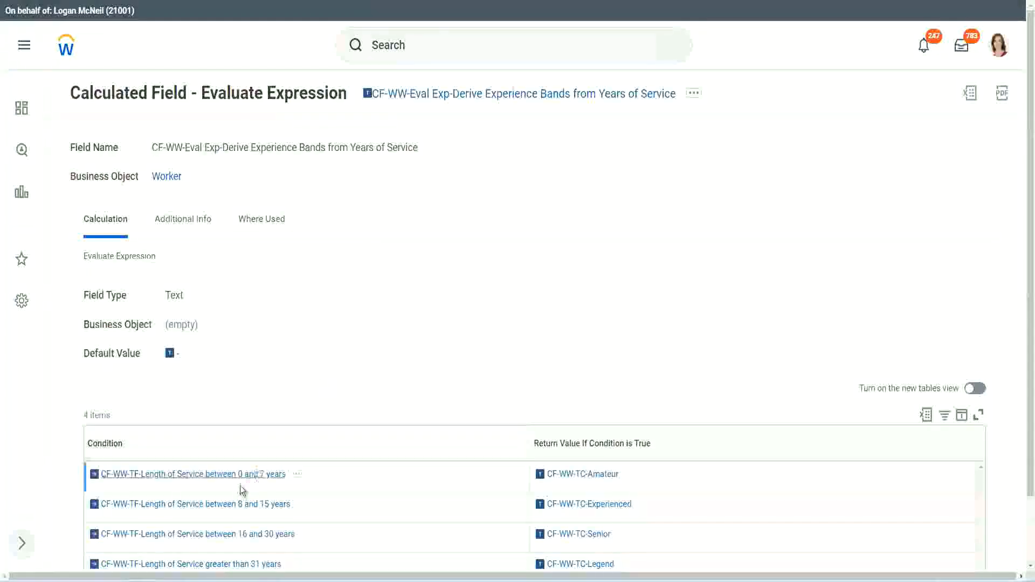
- Copy the name CF-WW-TF-Length of Service between 0 and 7 years from the Evaluate Expression field and set it as the first row's condition
right_click(239, 481)
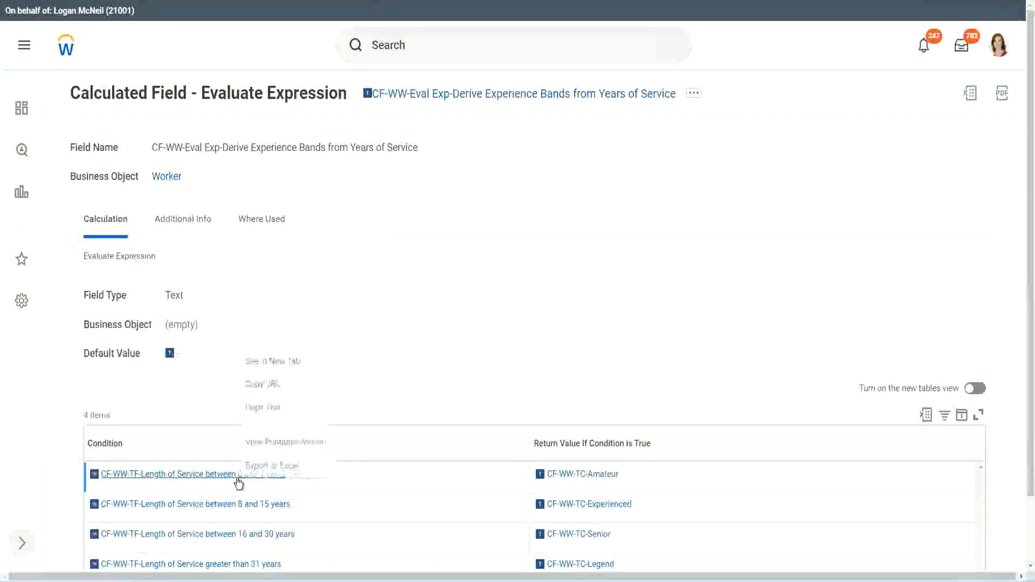
click(281, 408)
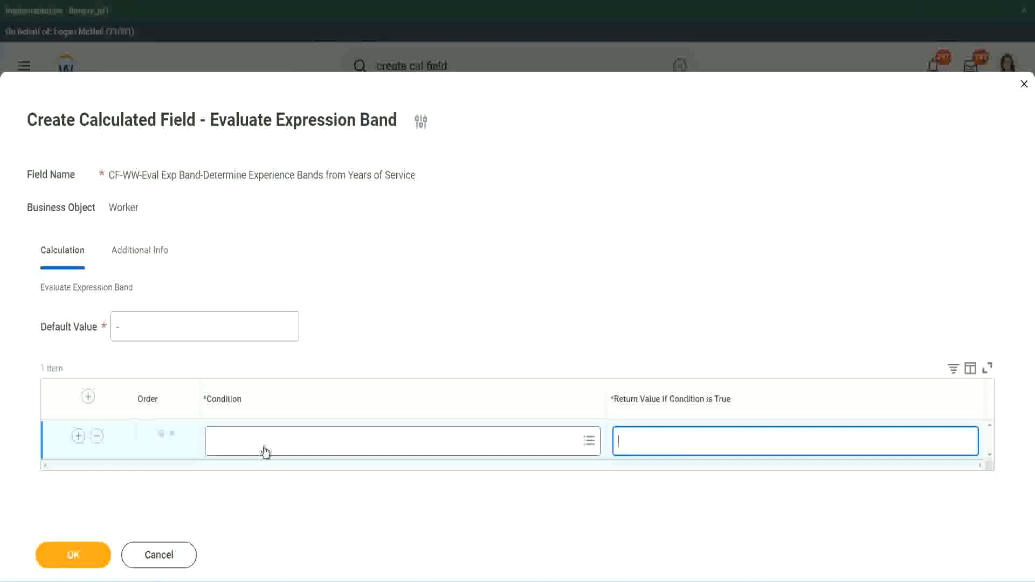
click(262, 445)
key(ctrl+v)
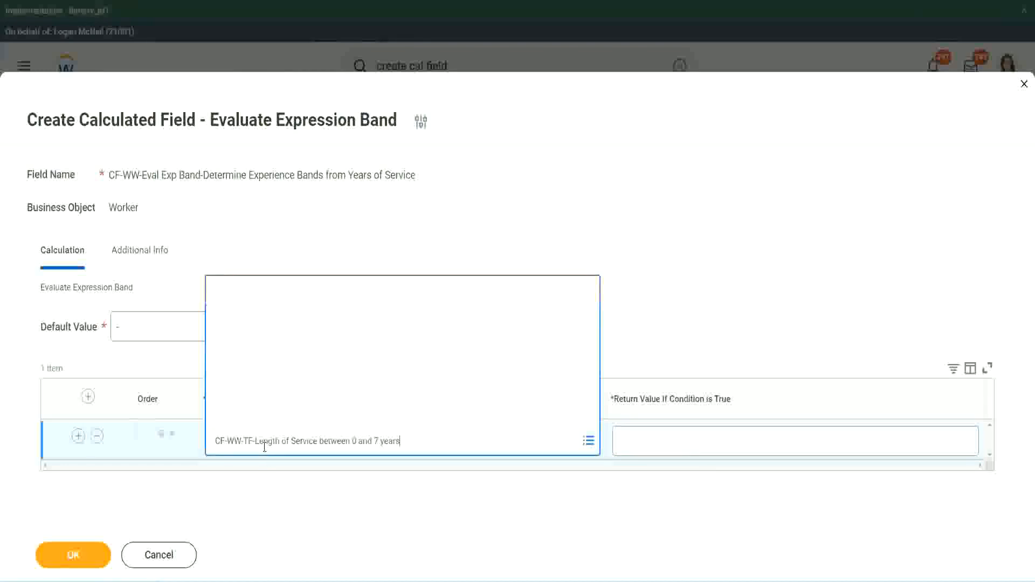
key(Return)
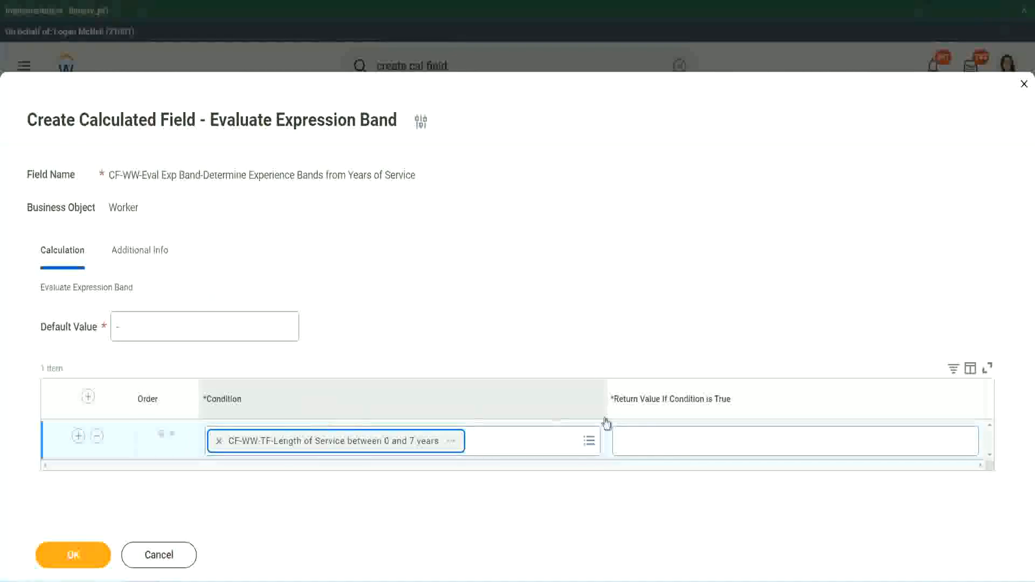
- Enter Amateur as the first row's return value and add three more condition rows
click(655, 431)
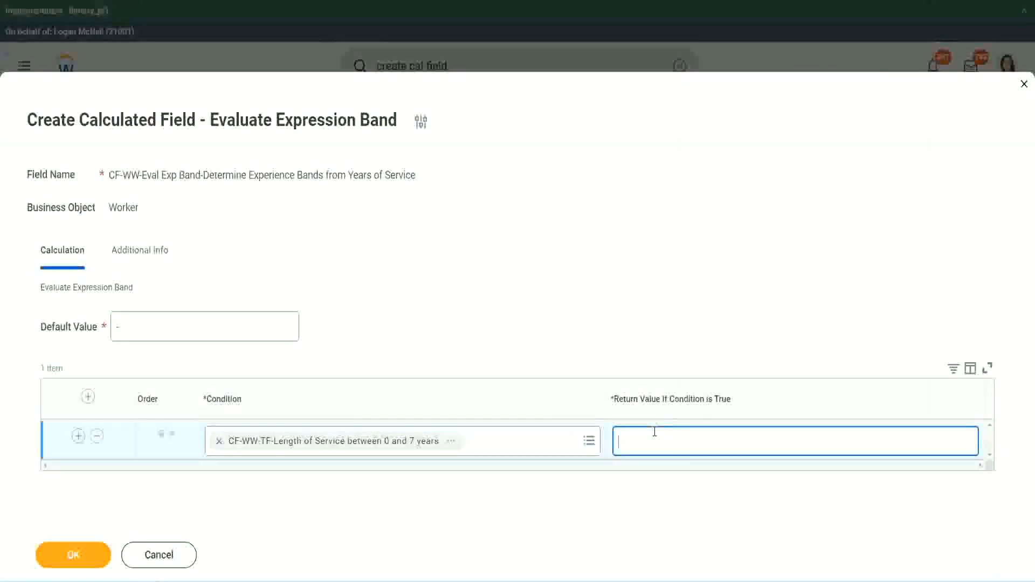
text(Amateur)
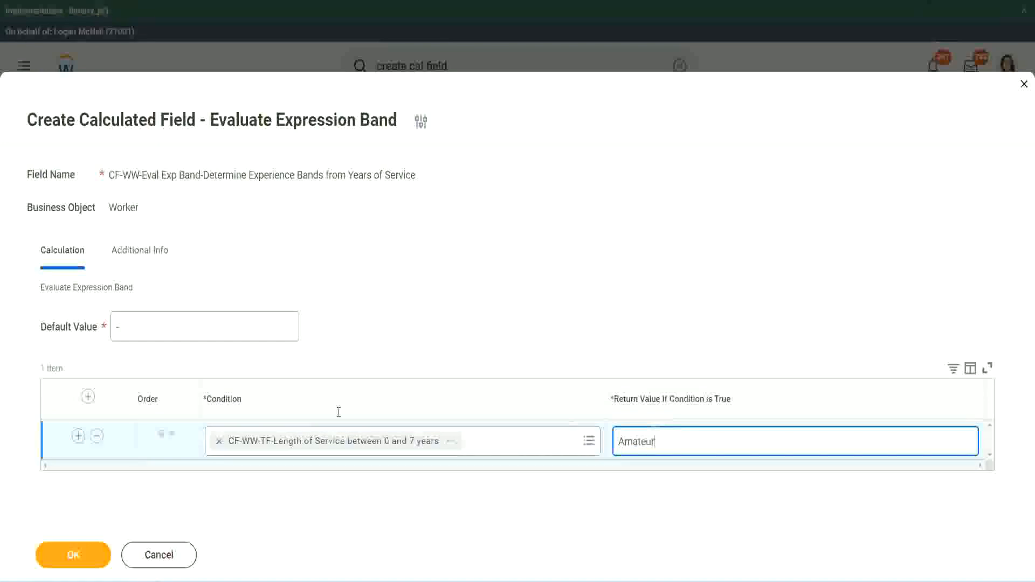
click(78, 435)
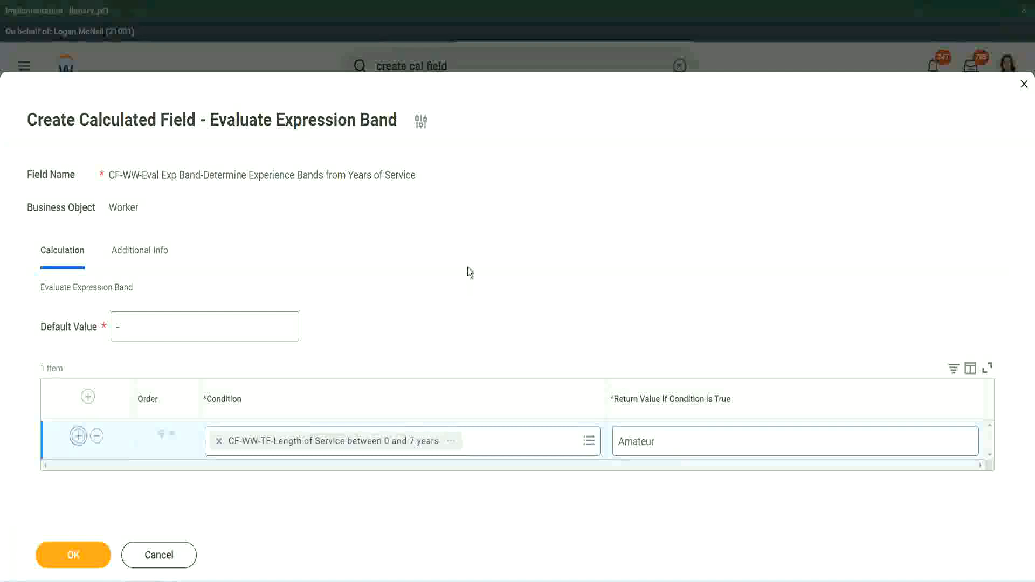
click(79, 475)
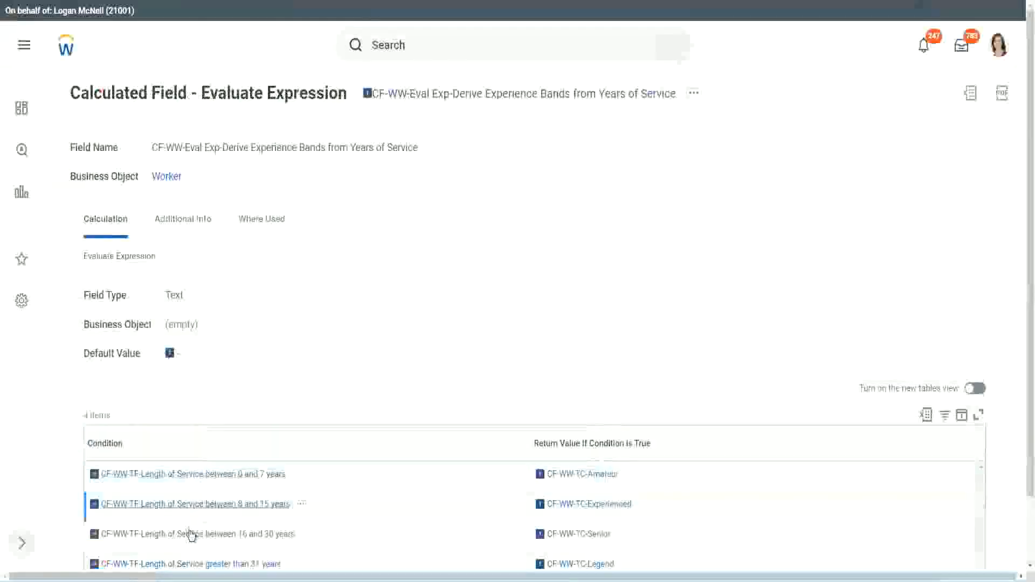
- Copy CF-WW-TF-Length of Service between 16 and 30 years into the second row's condition and move that row down to third place
right_click(229, 506)
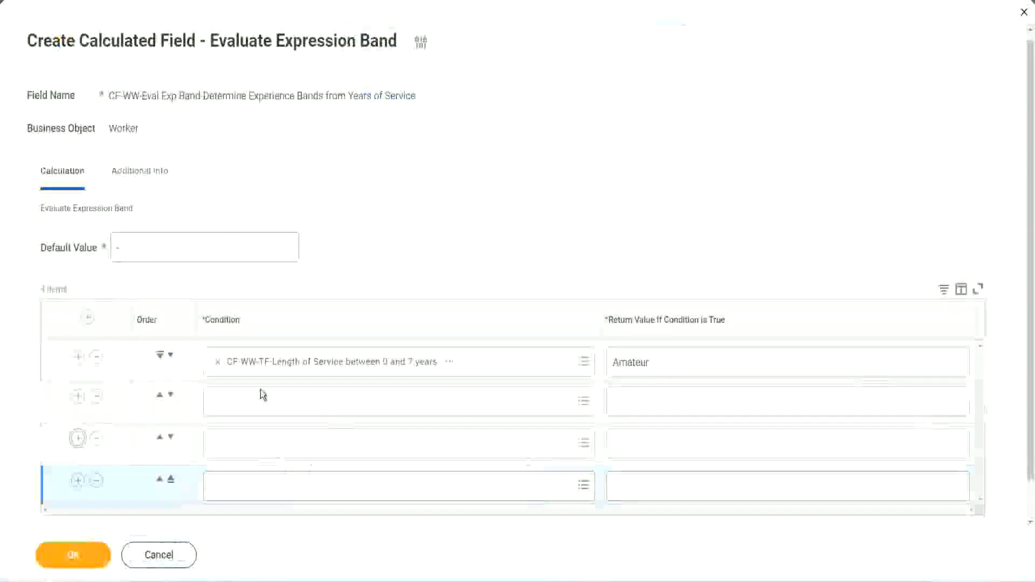
click(263, 398)
key(ctrl+v)
key(Return)
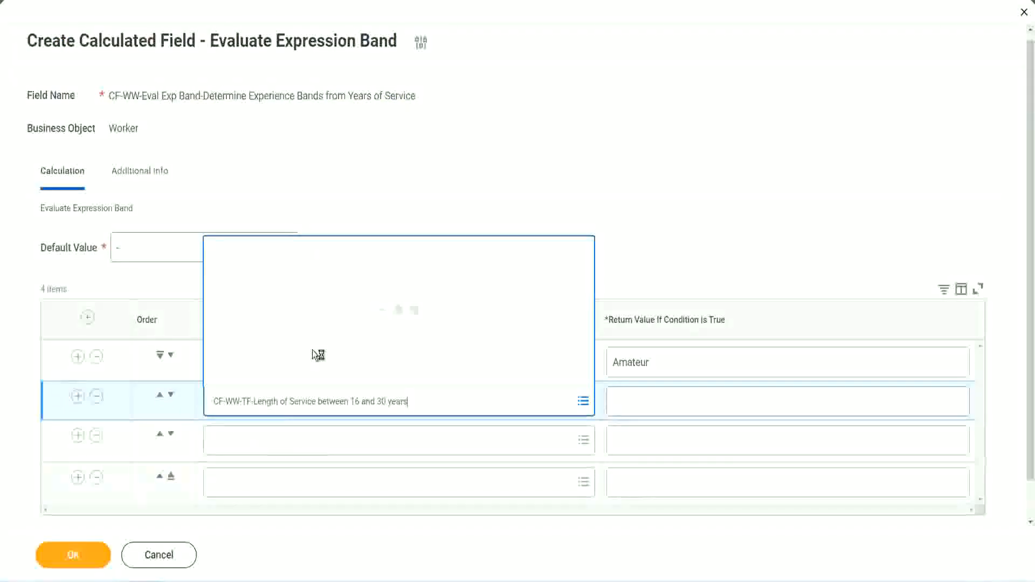
click(171, 396)
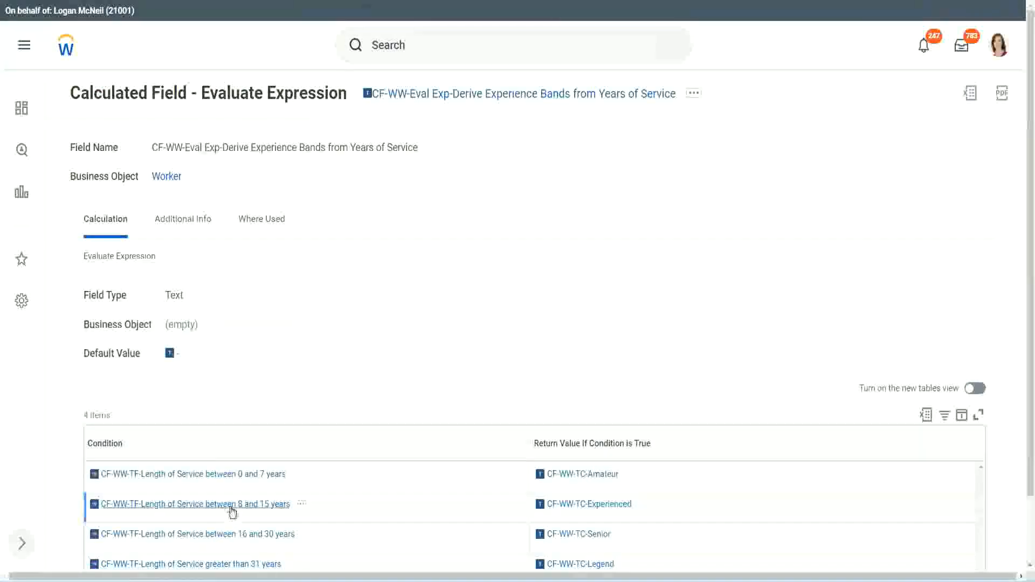
- Copy CF-WW-TF-Length of Service between 8 and 15 years from the Evaluate Expression field and set it as the second row's condition
right_click(232, 511)
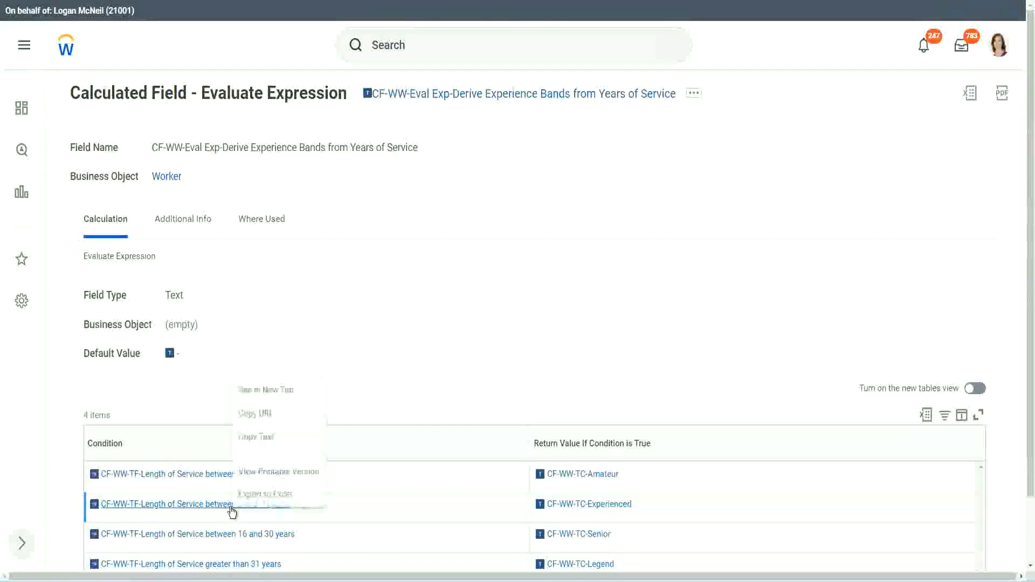
click(254, 436)
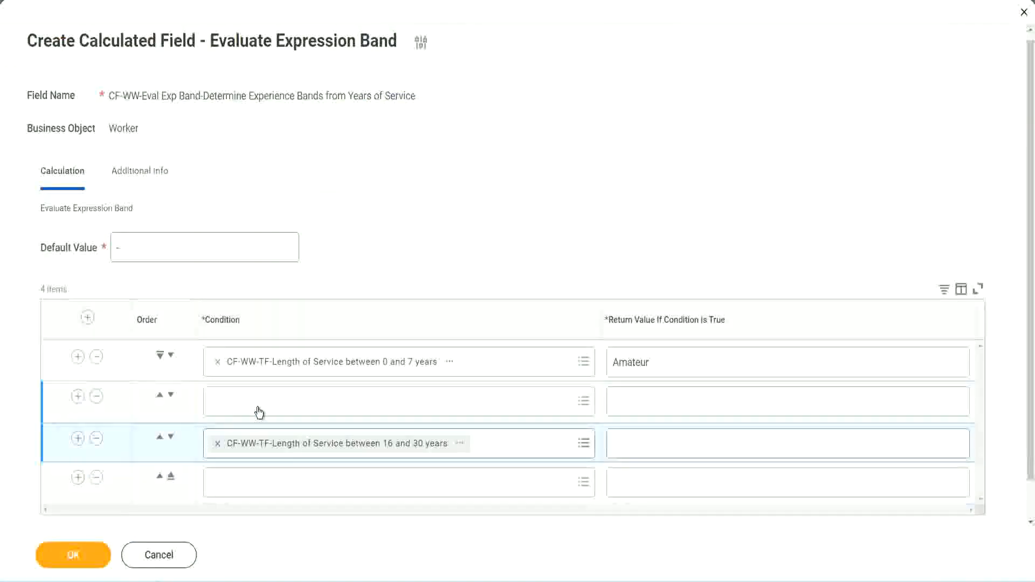
click(259, 412)
key(ctrl+v)
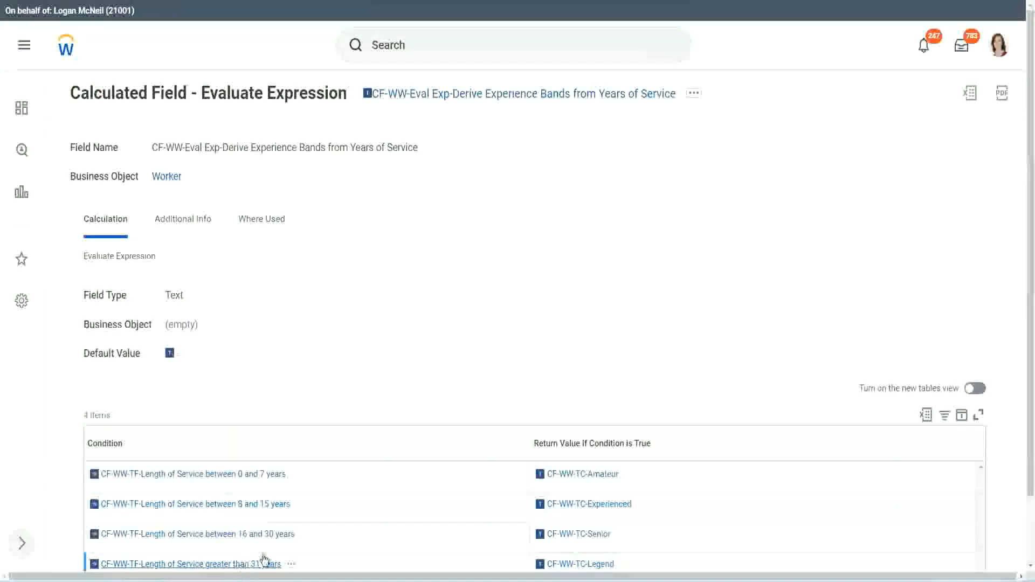
- Copy CF-WW-TF-Length of Service greater than 31 years from the Evaluate Expression field and set it as the fourth row's condition
right_click(264, 559)
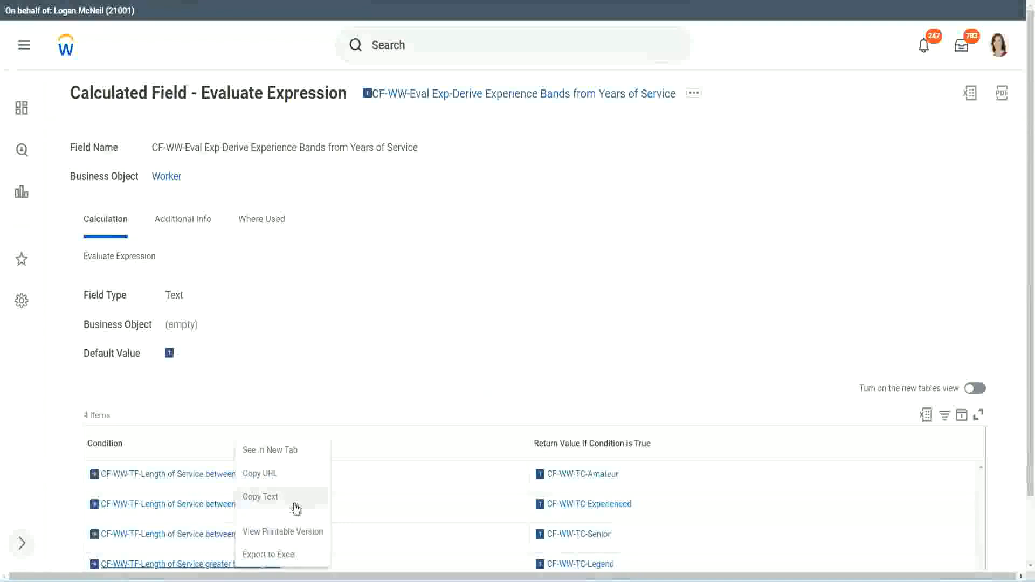
click(296, 507)
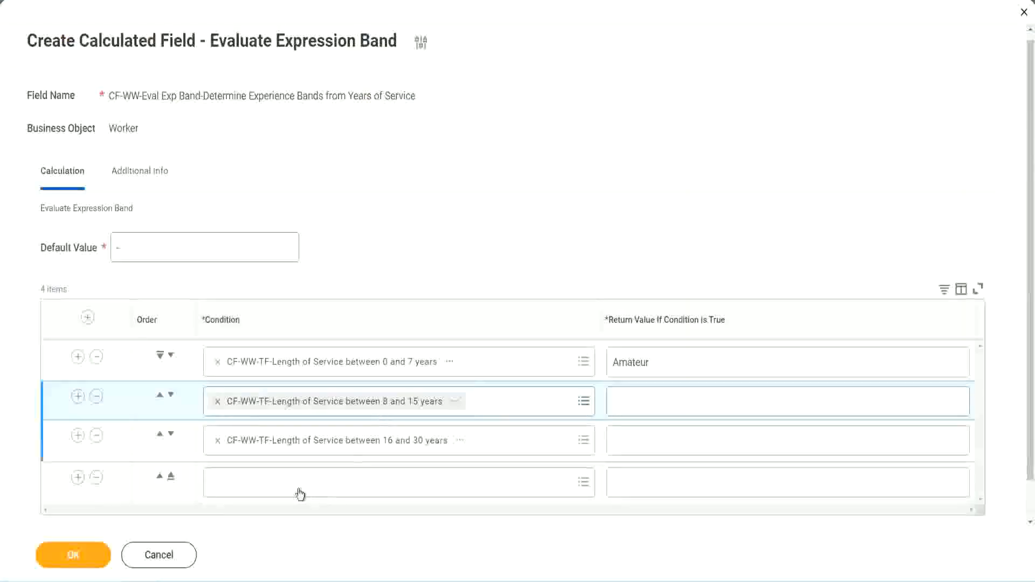
key(ctrl+v)
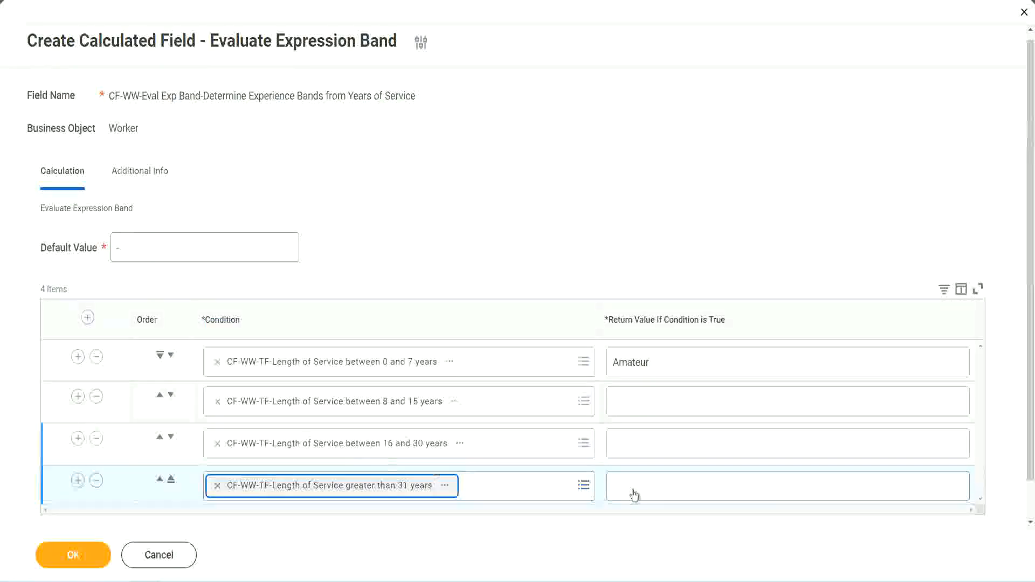
- Enter the return values Legend for the fourth row, Senior for the third and Experienced for the second, and save the calculated field
click(678, 485)
text(Le)
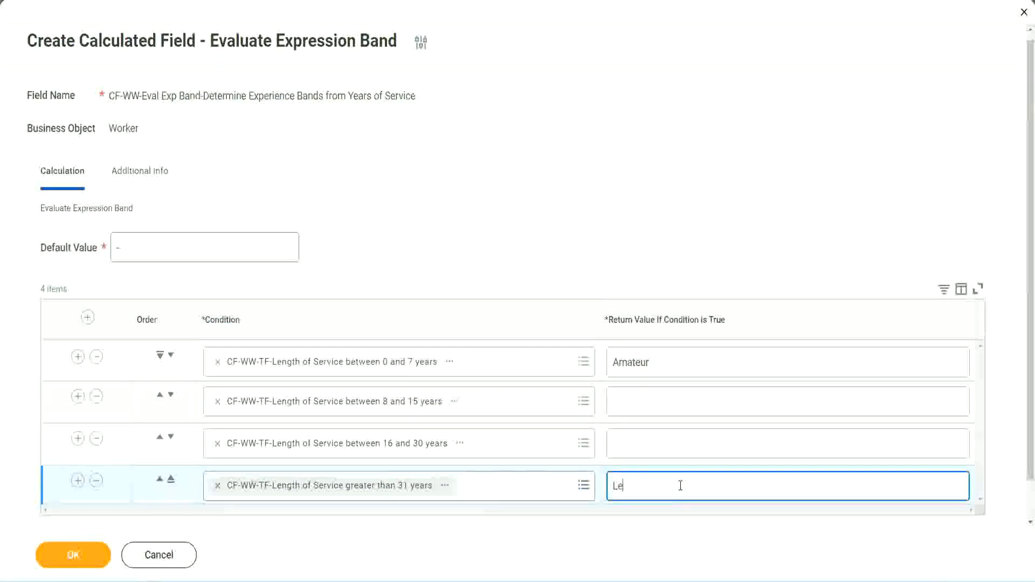
text(gend)
click(636, 442)
text(S)
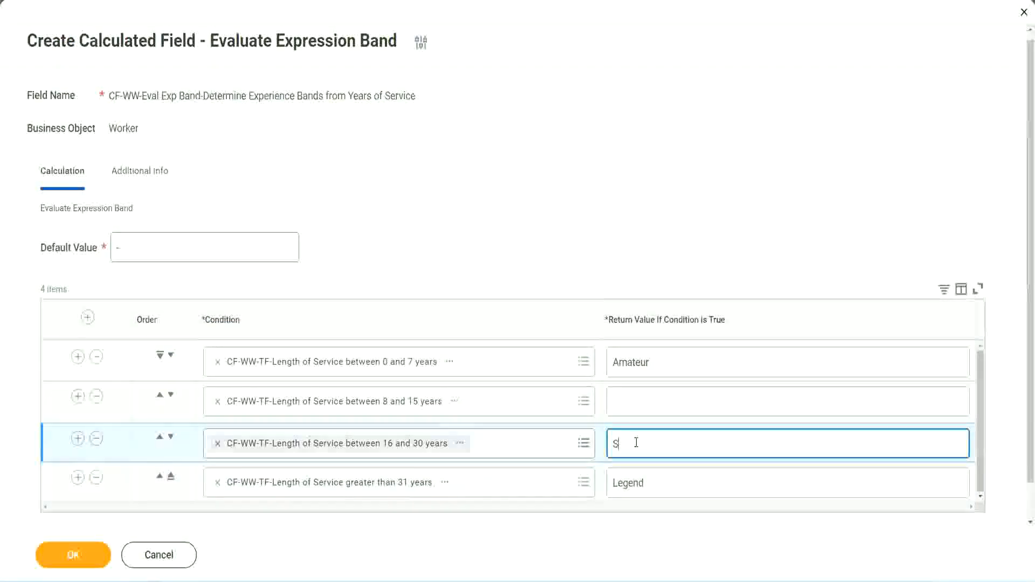
text(enior)
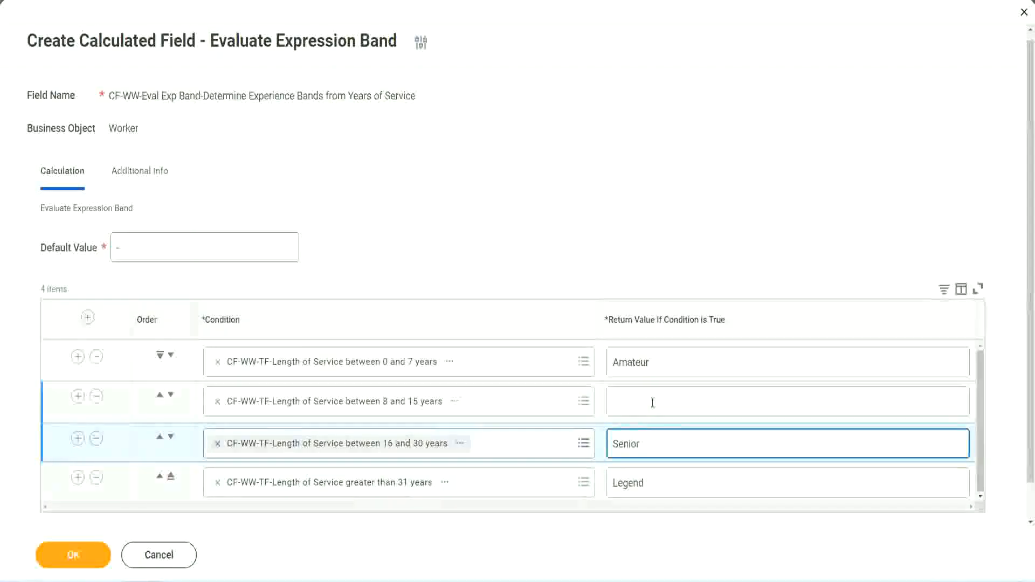
click(652, 403)
text(Ex)
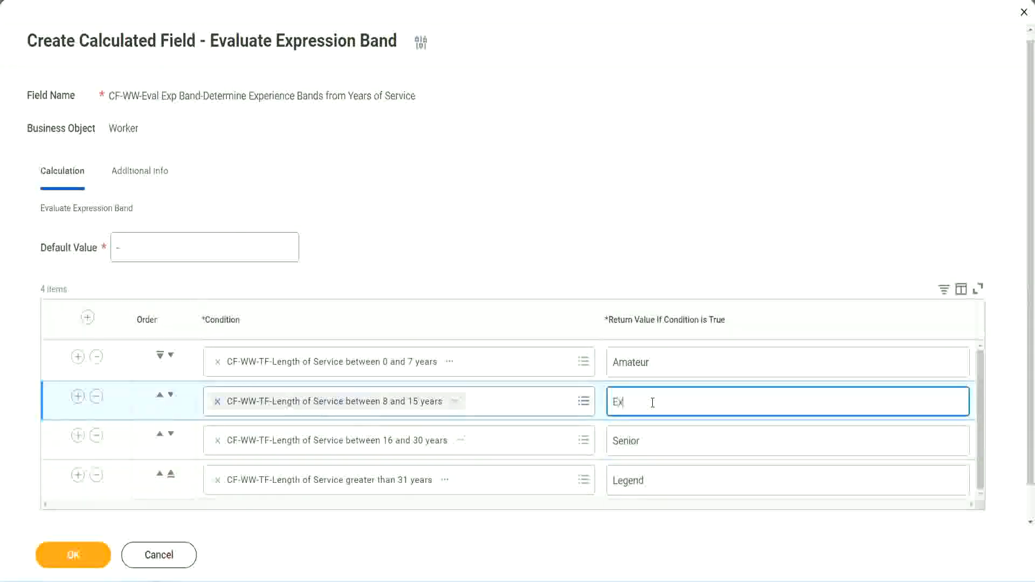
text(perienced)
click(73, 554)
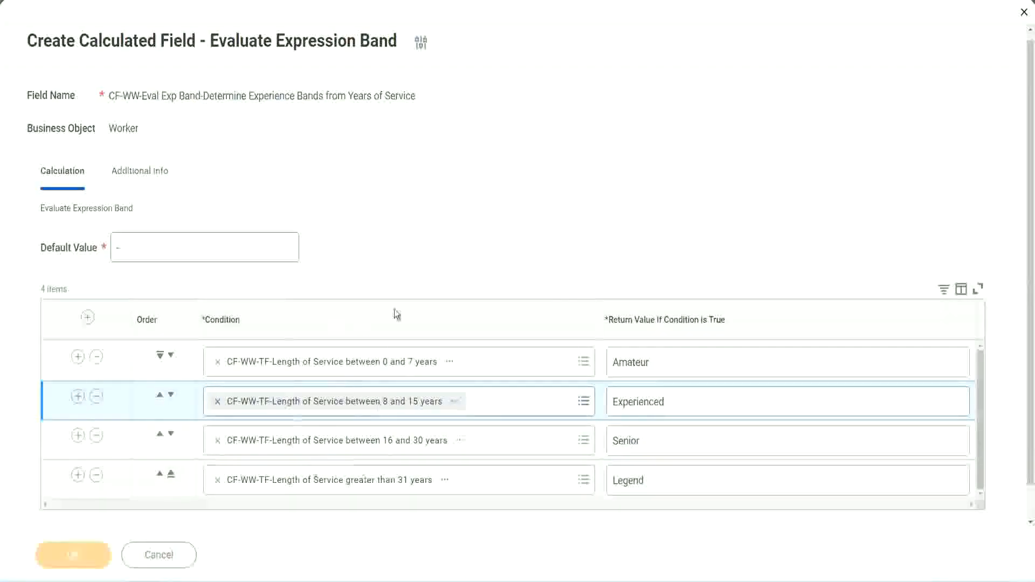
- Check each saved condition against its return value and copy the name of the saved Evaluate Expression Band field
scroll(354, 335, down, 3)
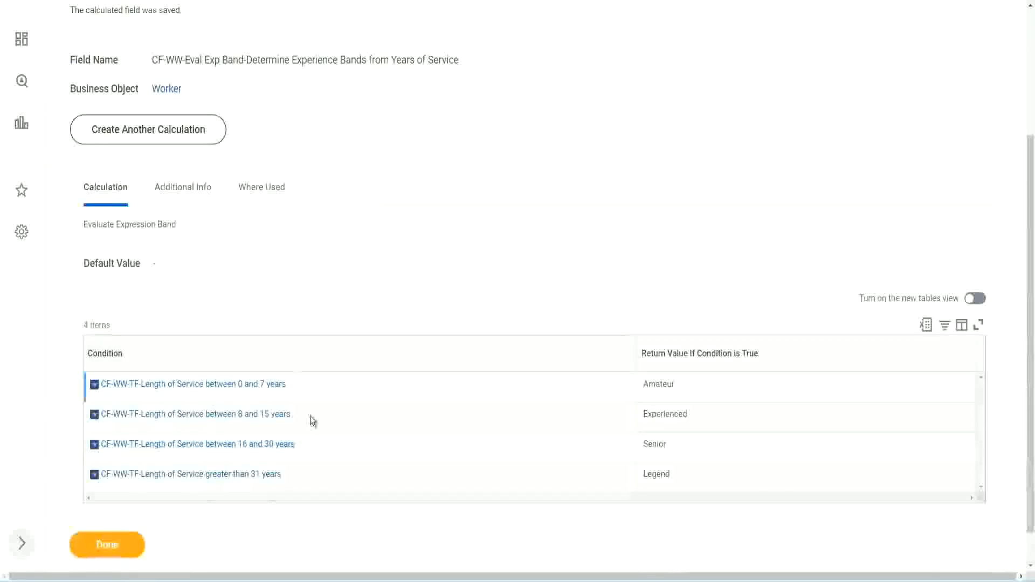
double_click(663, 383)
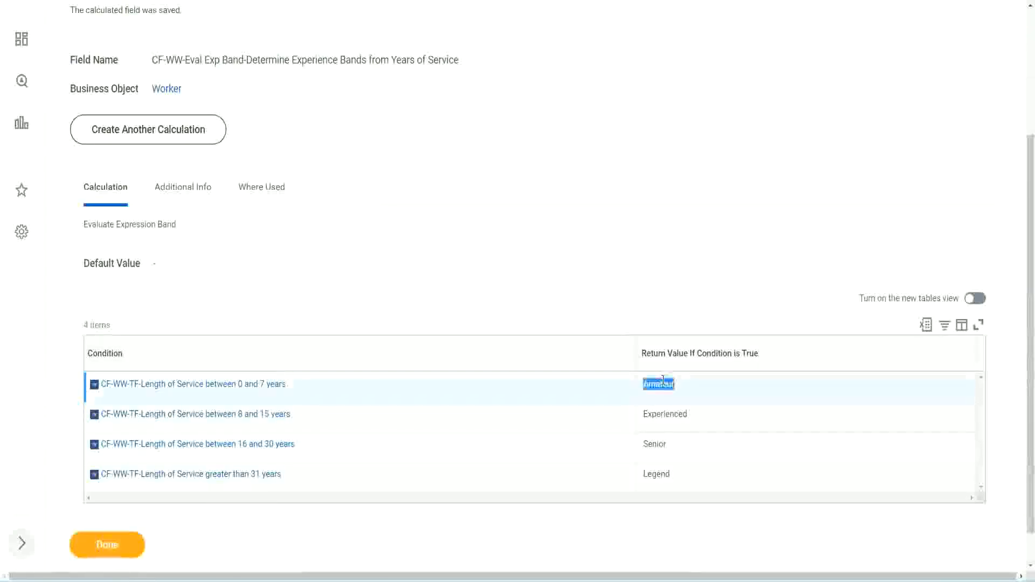
double_click(658, 414)
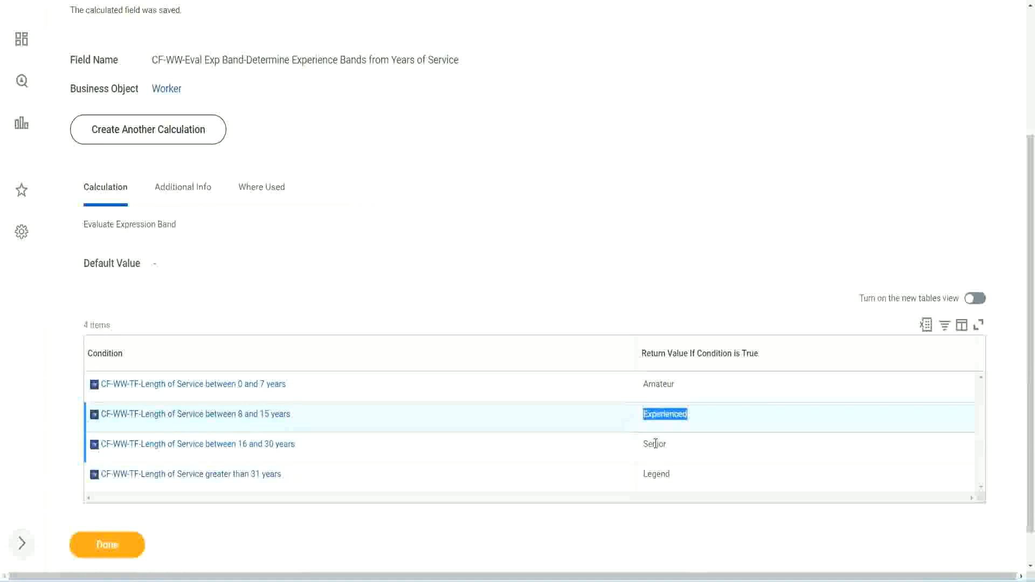
double_click(656, 443)
click(657, 475)
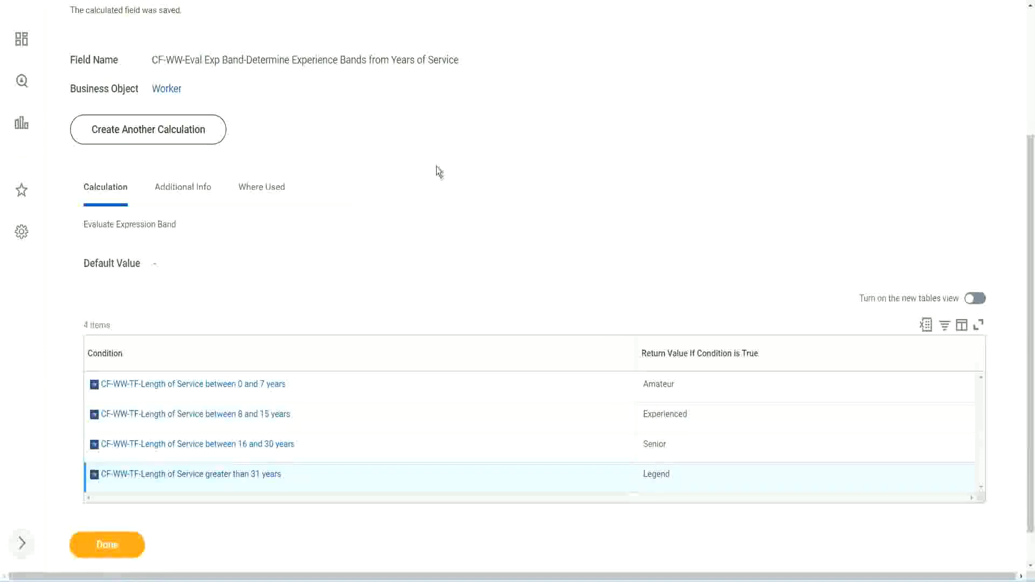
scroll(437, 167, up, 4)
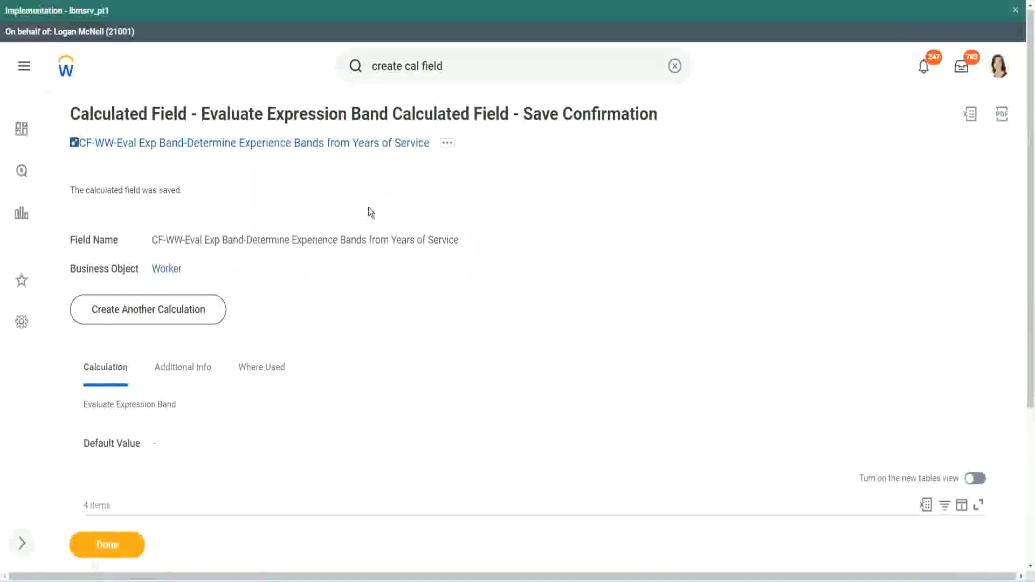
right_click(341, 171)
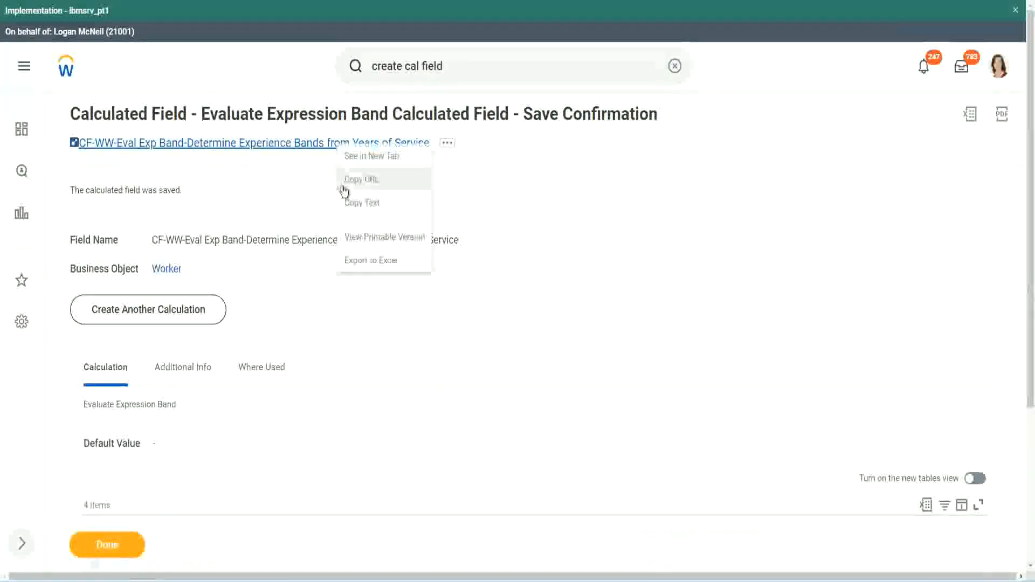
click(357, 204)
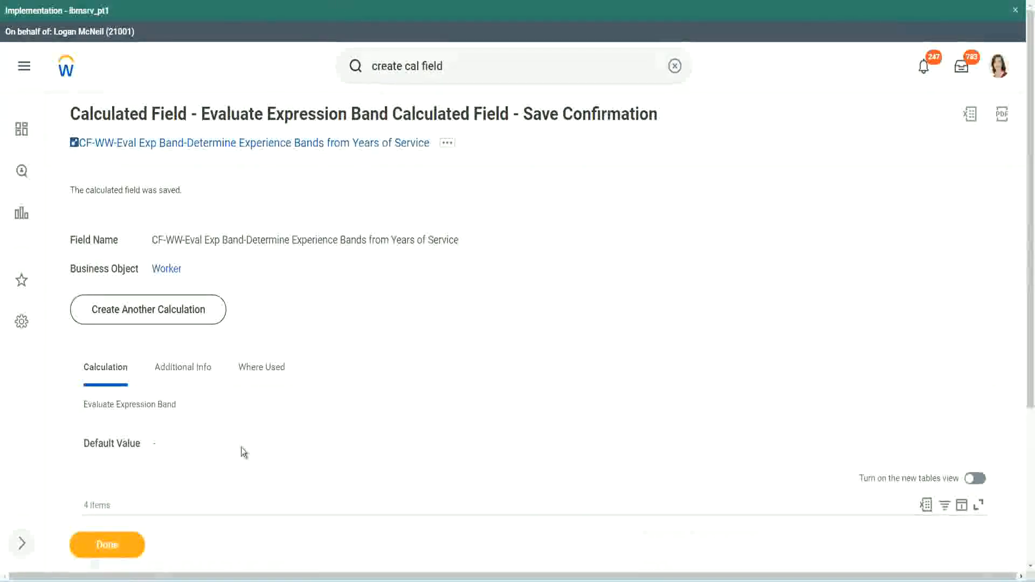
- Examine the saved band field's default value and conditions alongside the overview of calculated field functions
scroll(341, 418, down, 3)
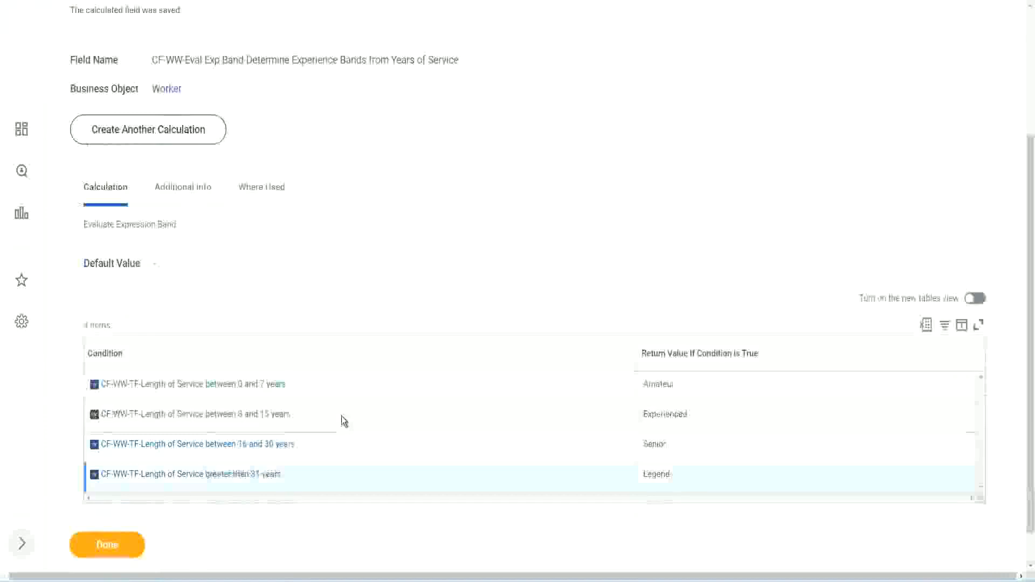
scroll(341, 415, down, 1)
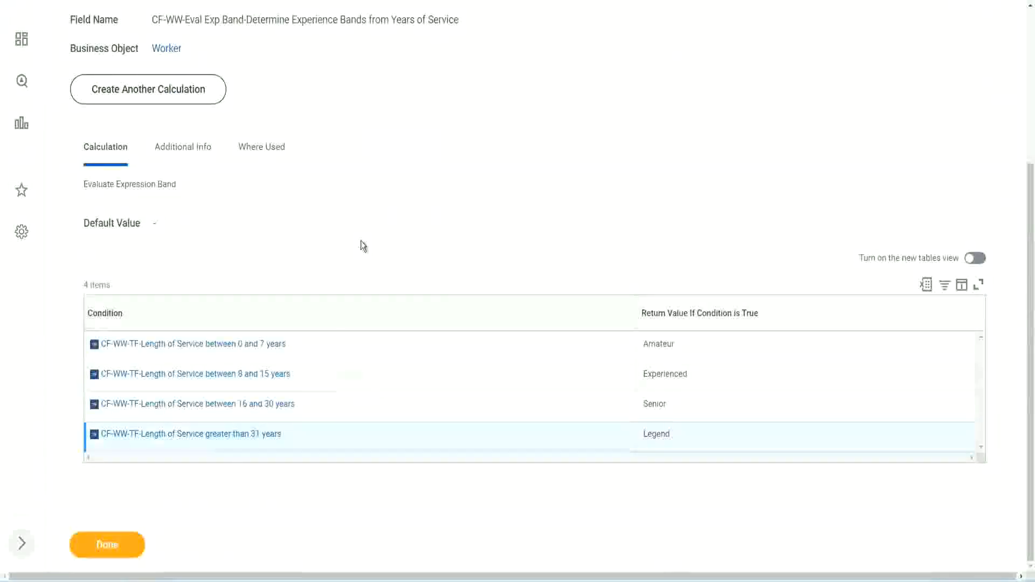
scroll(361, 241, up, 2)
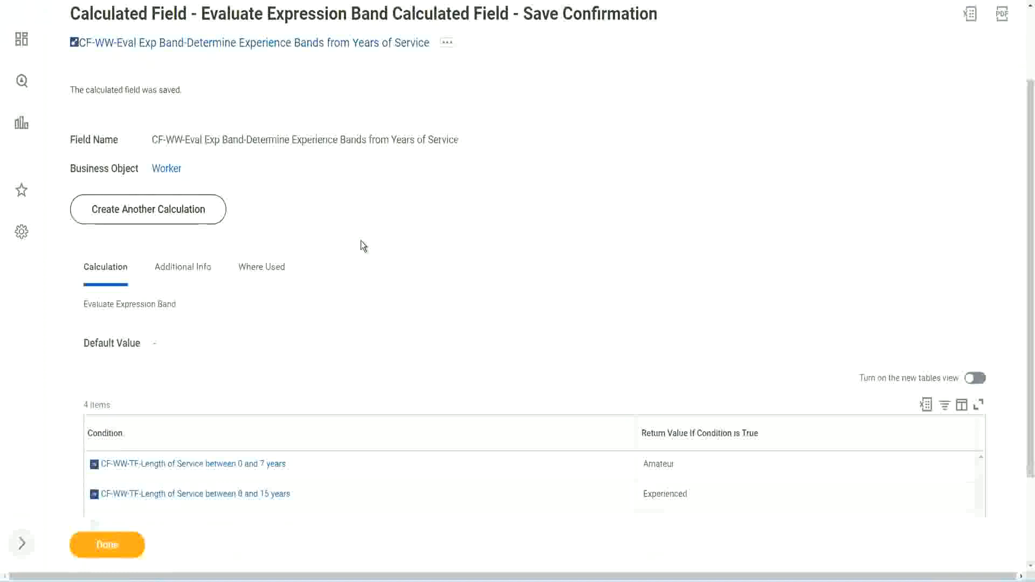
scroll(360, 241, down, 2)
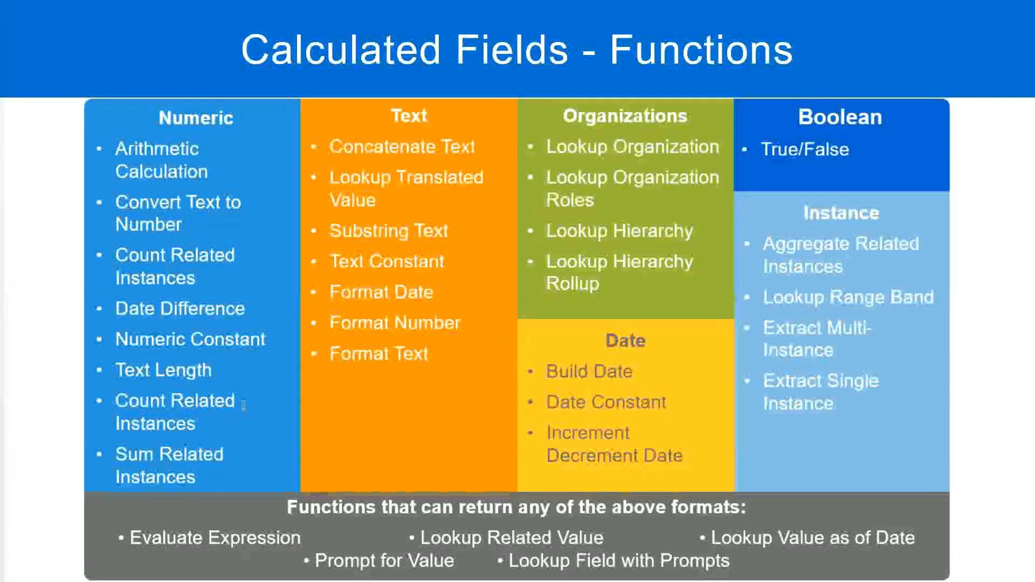
key(alt+Tab)
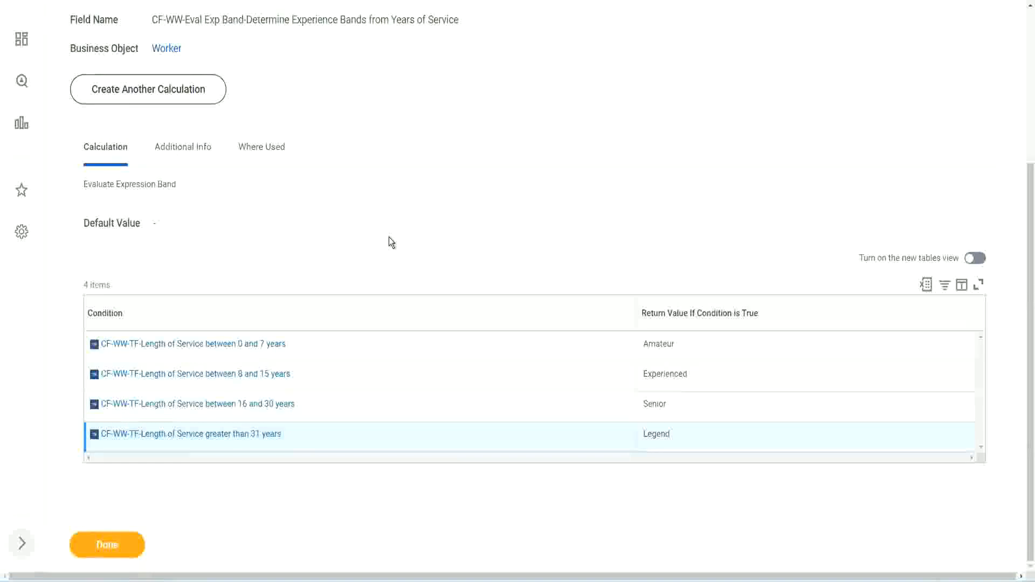
scroll(389, 238, up, 1)
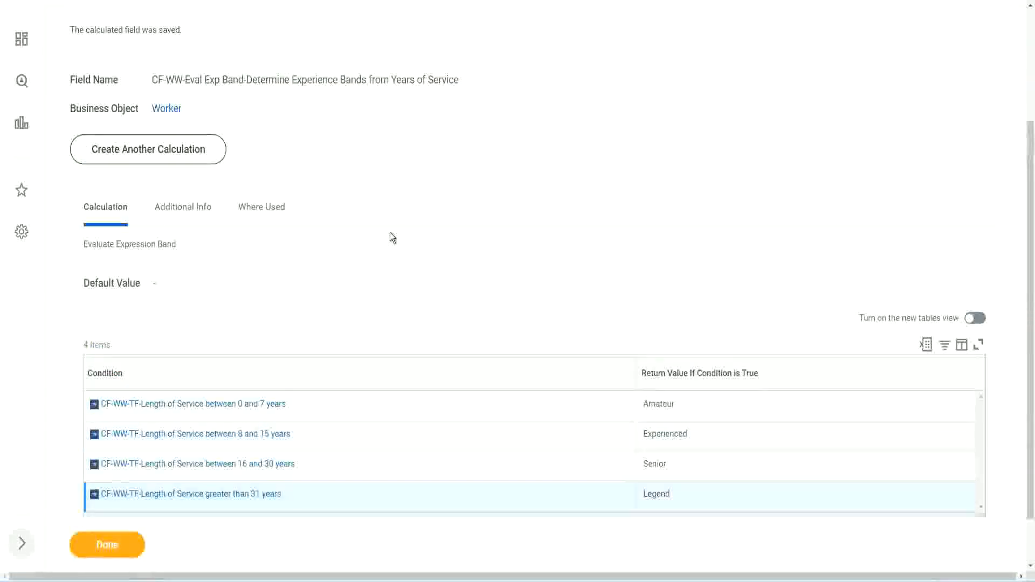
scroll(390, 233, up, 3)
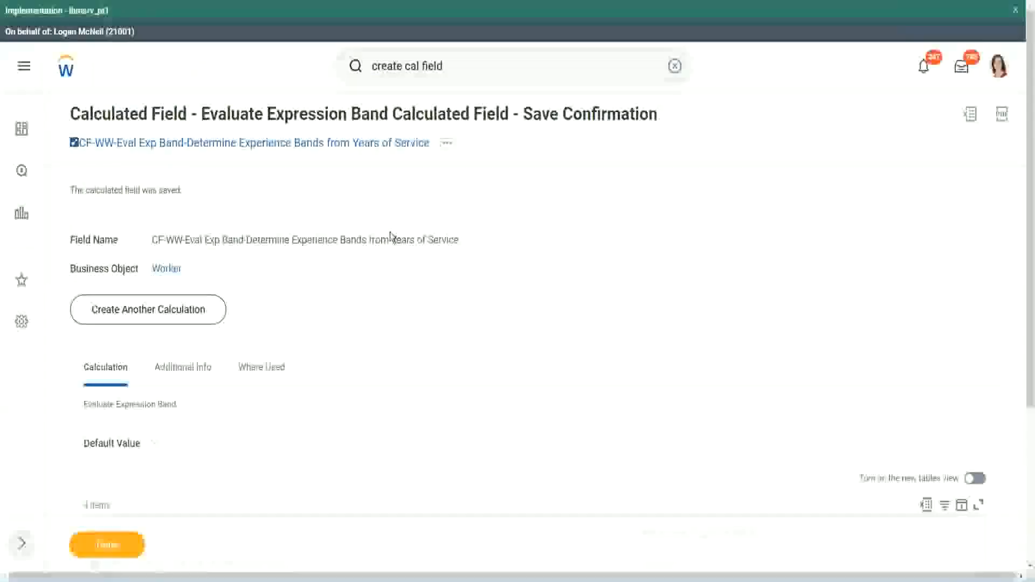
scroll(215, 412, down, 4)
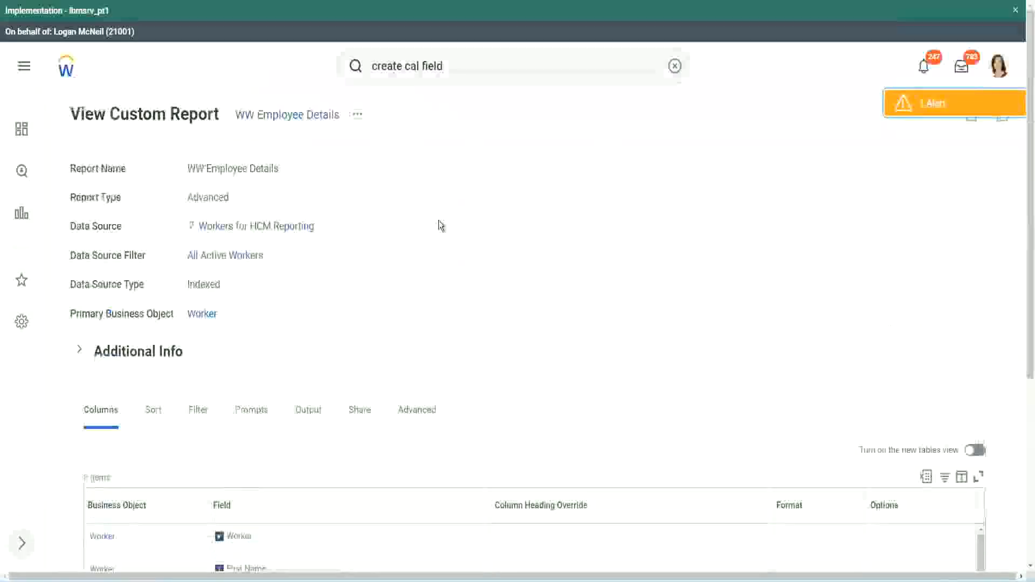
- Open the WW Employee Details custom report for editing
click(358, 114)
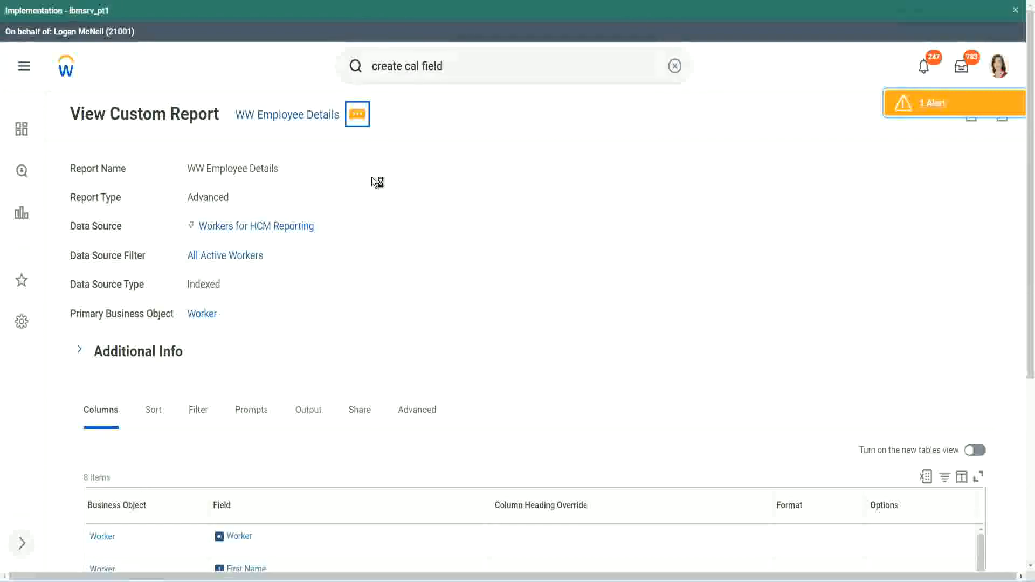
mouse_move(418, 179)
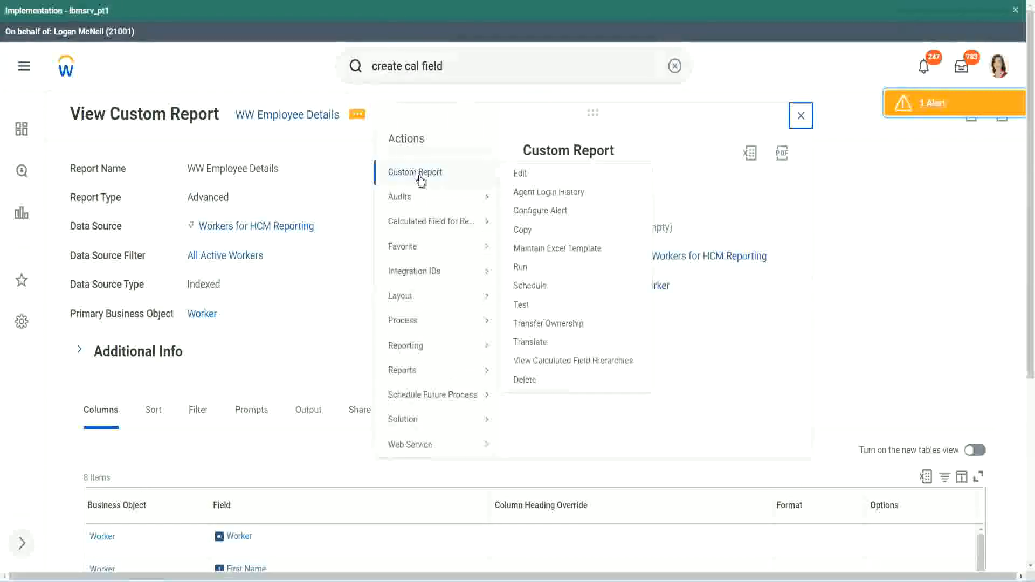
click(521, 174)
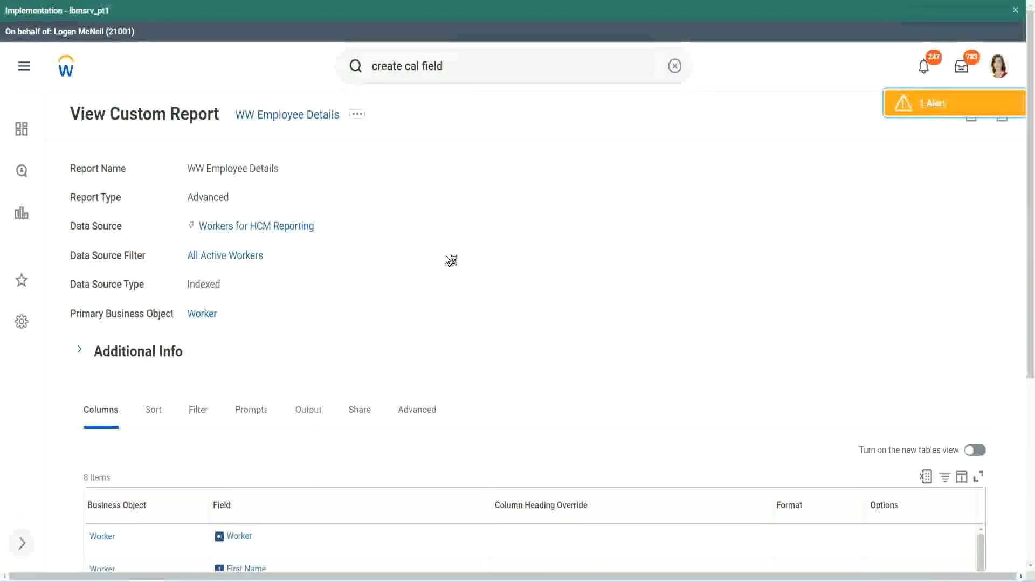
scroll(445, 255, down, 1)
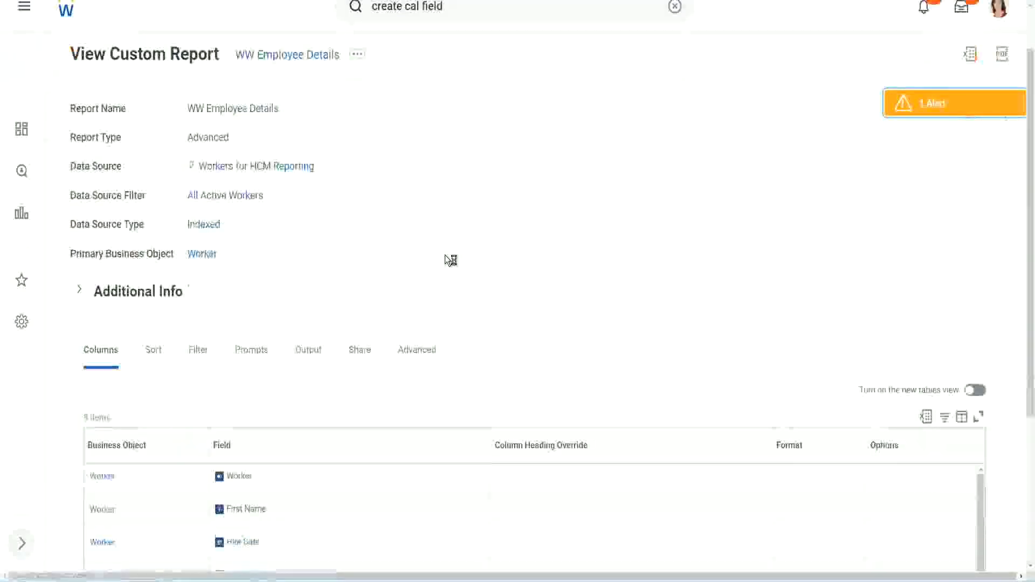
scroll(445, 254, down, 3)
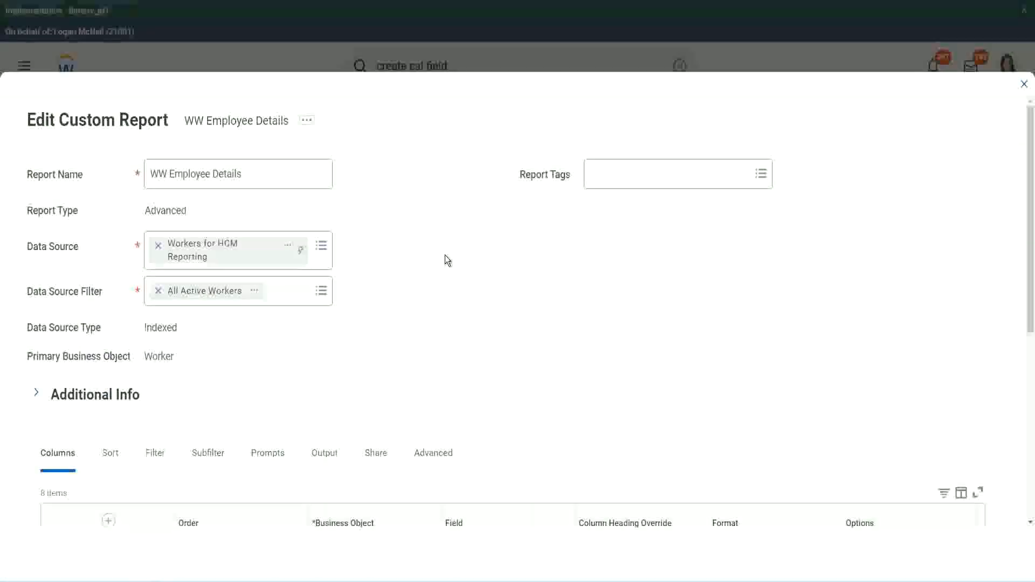
- Add a Worker column row after the Experience Bands column and search its field for the copied calculated field name
scroll(444, 256, down, 8)
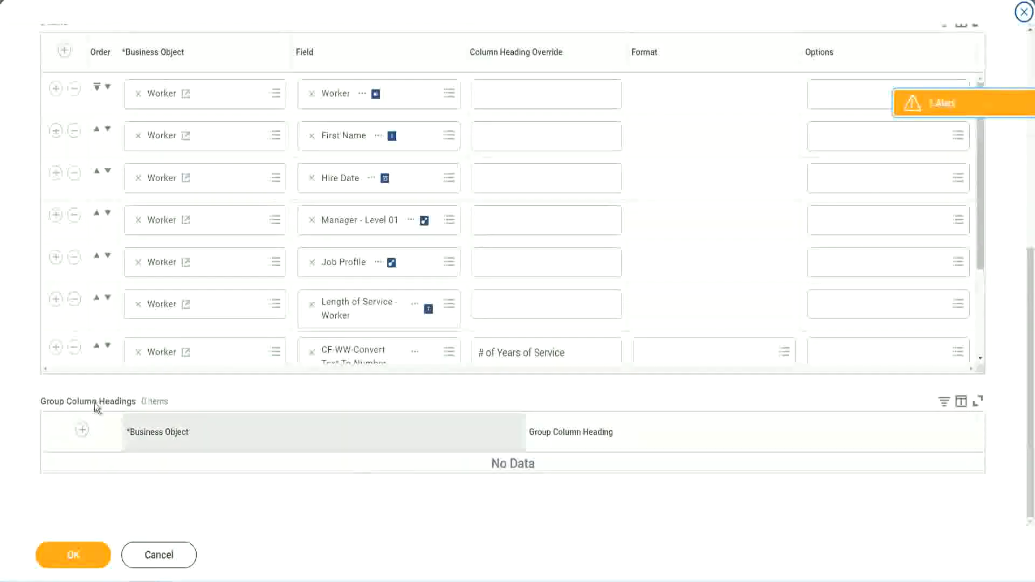
scroll(215, 260, down, 3)
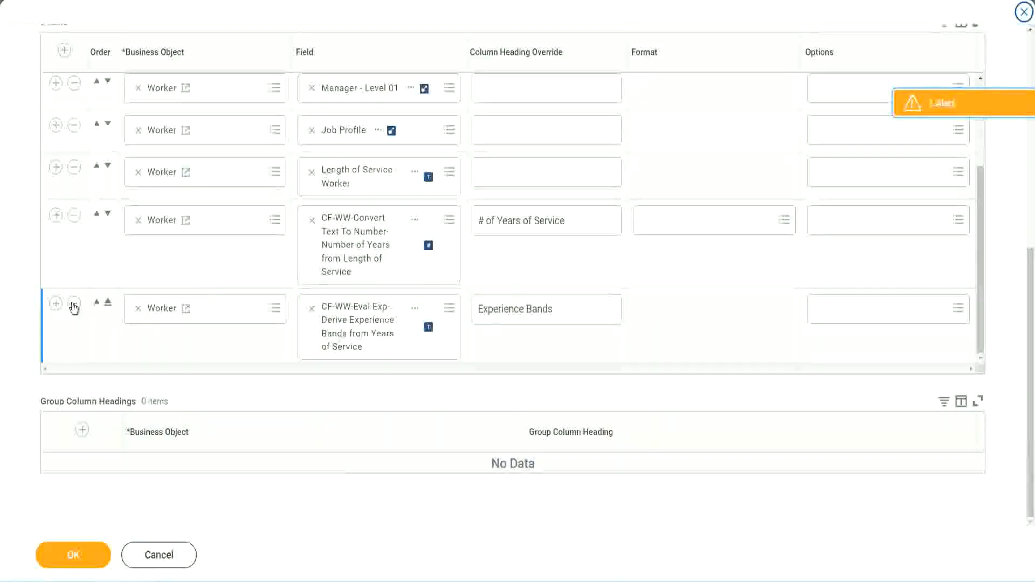
click(55, 303)
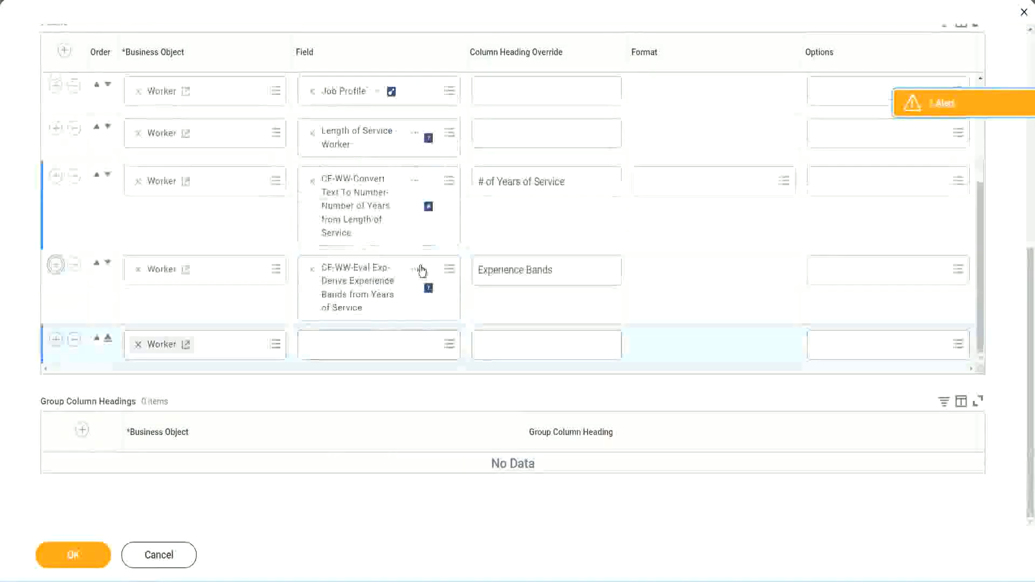
right_click(360, 292)
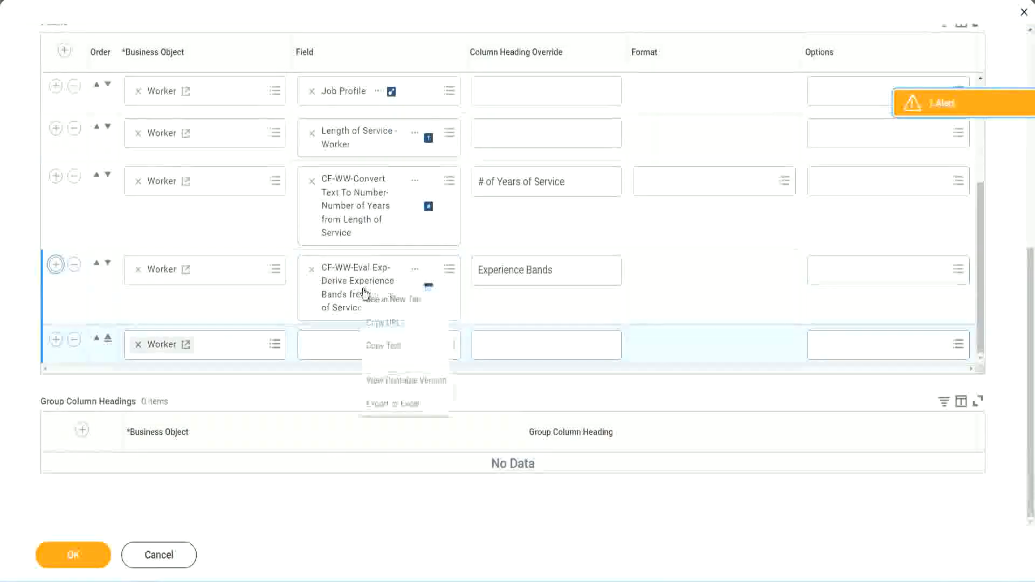
click(388, 347)
click(377, 353)
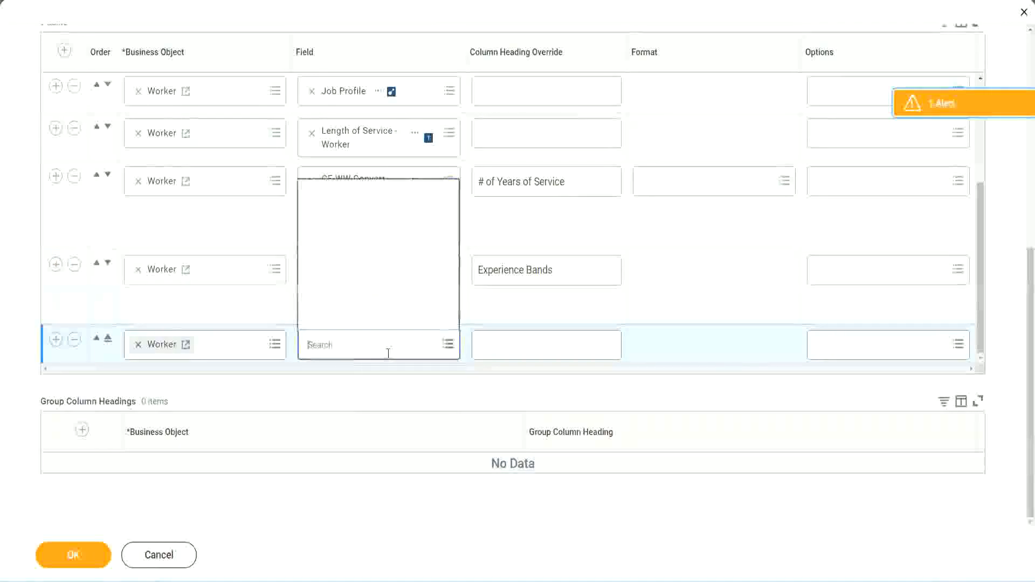
key(ctrl+v)
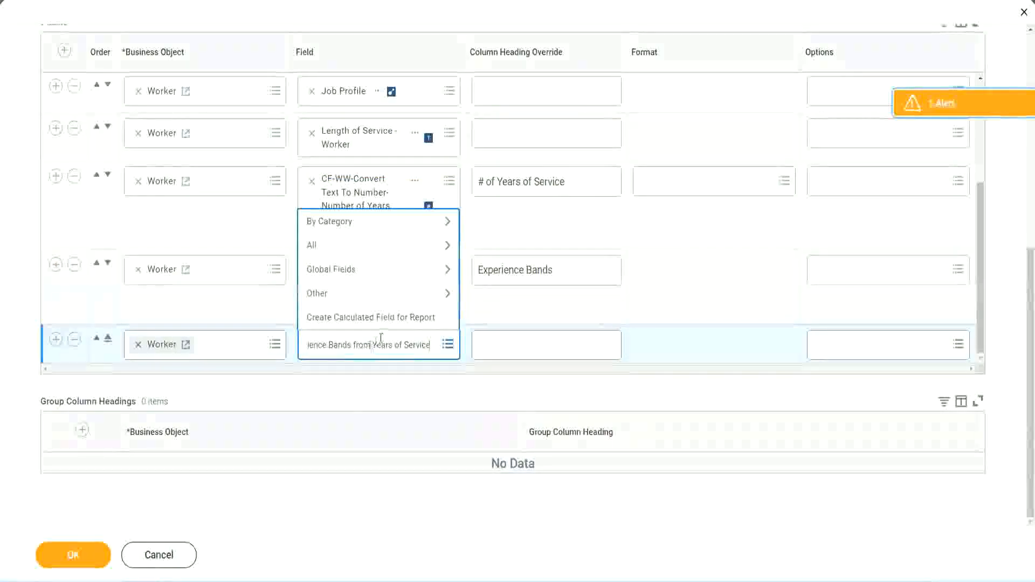
key(Return)
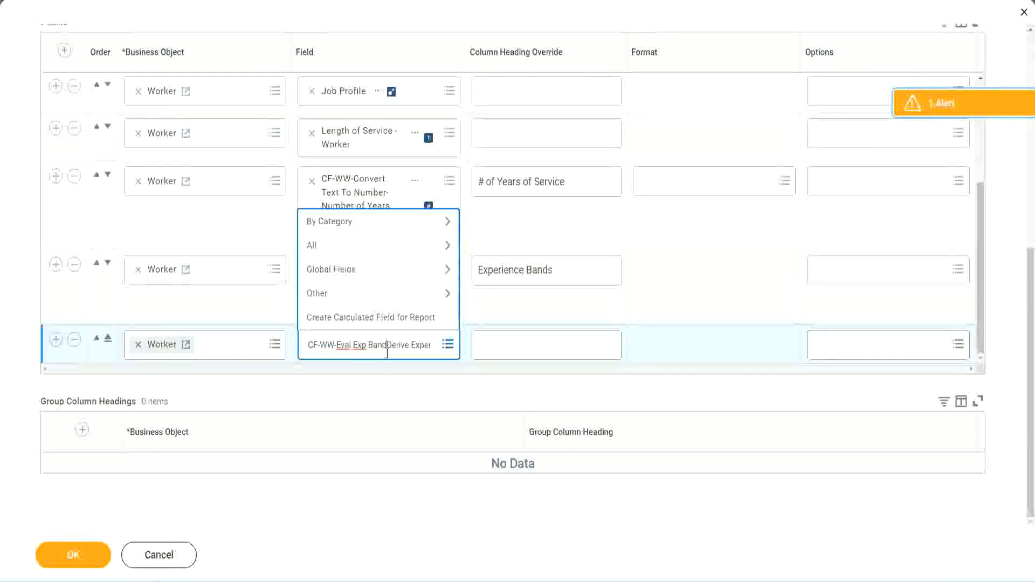
- Shorten the field search to CF-WW-Eval Exp Band and select CF-WW-Eval Exp Band-Determine Experience Bands from Years of Service for the new column
key(Delete)
key(Delete)
key(Delete)
key(Delete)
key(Delete)
key(Delete)
key(Delete)
key(Delete)
key(Delete)
key(Delete)
key(Delete)
key(Delete)
key(Delete)
key(Return)
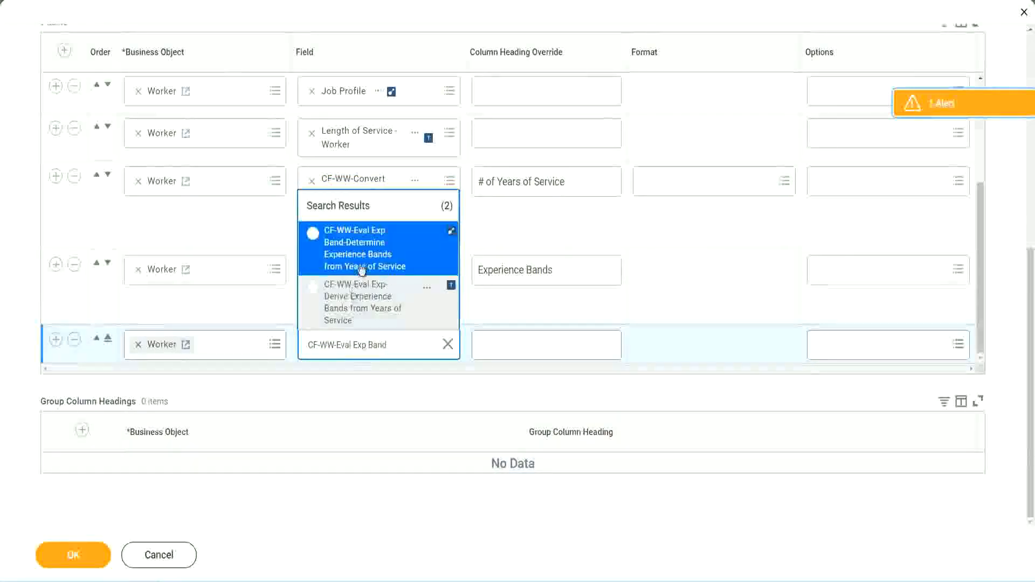
click(378, 254)
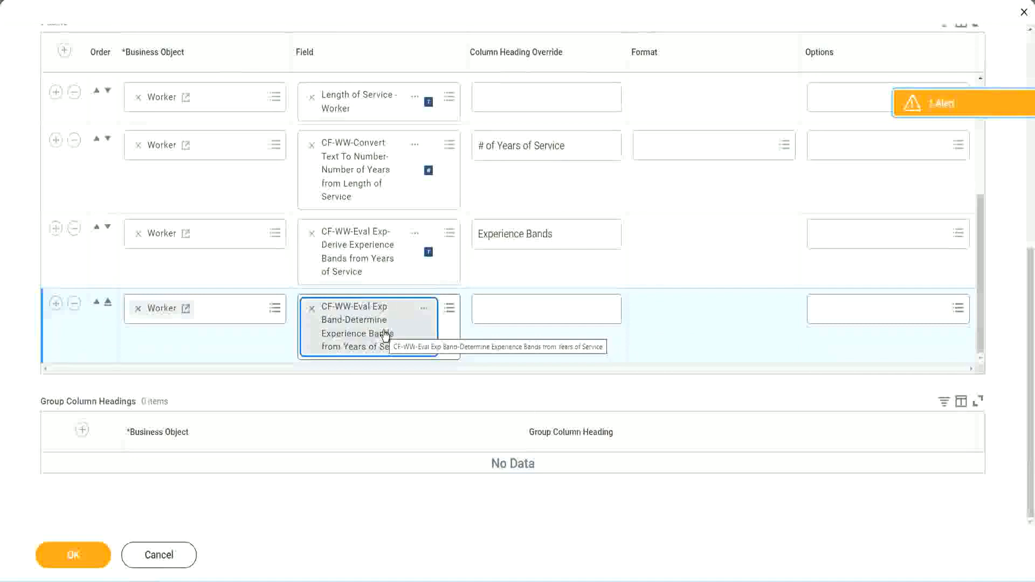
- Set the new column's heading override to Experience Bands (Eval Exp Bands) and save the report
triple_click(570, 234)
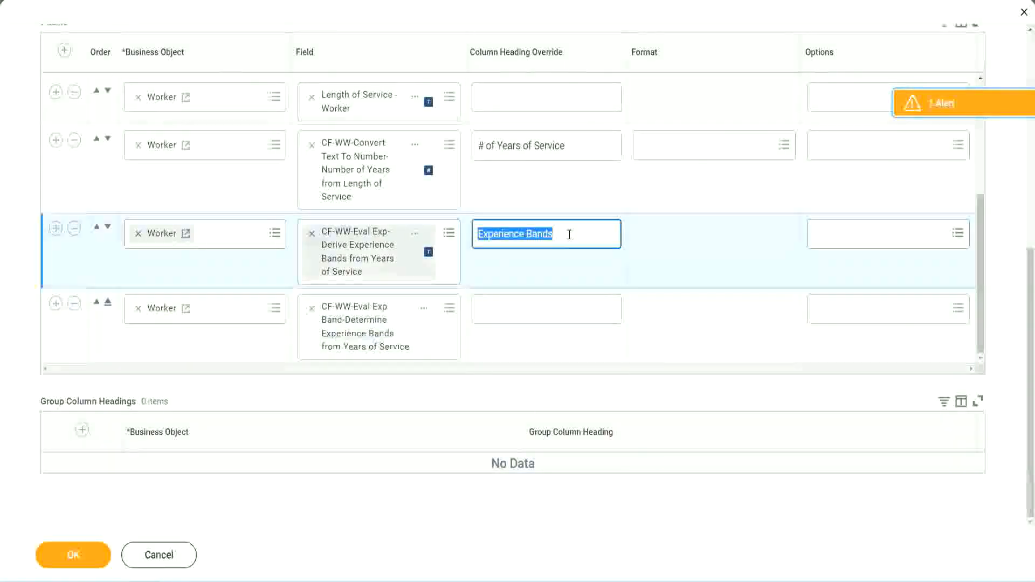
click(502, 308)
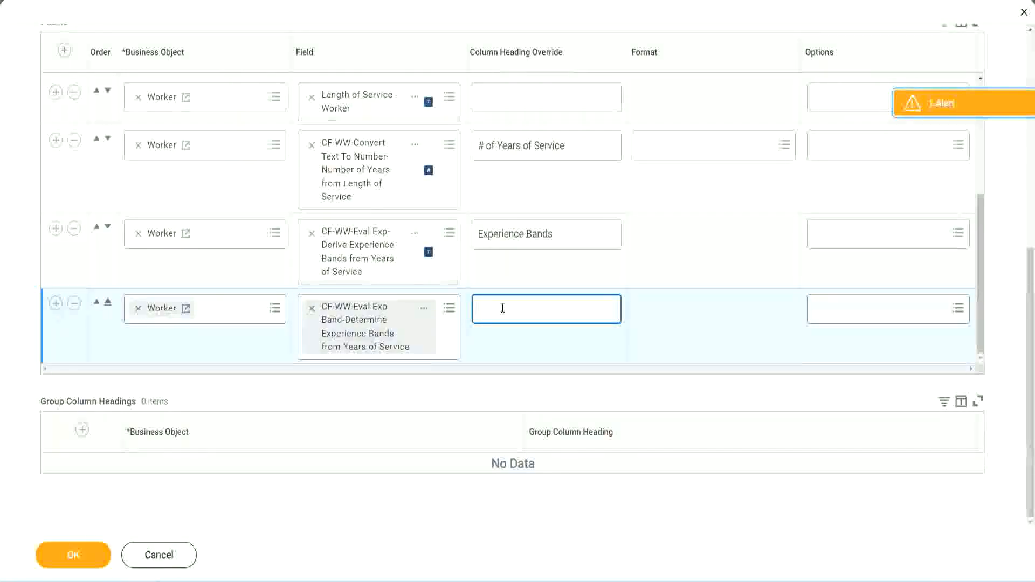
key(ctrl+v)
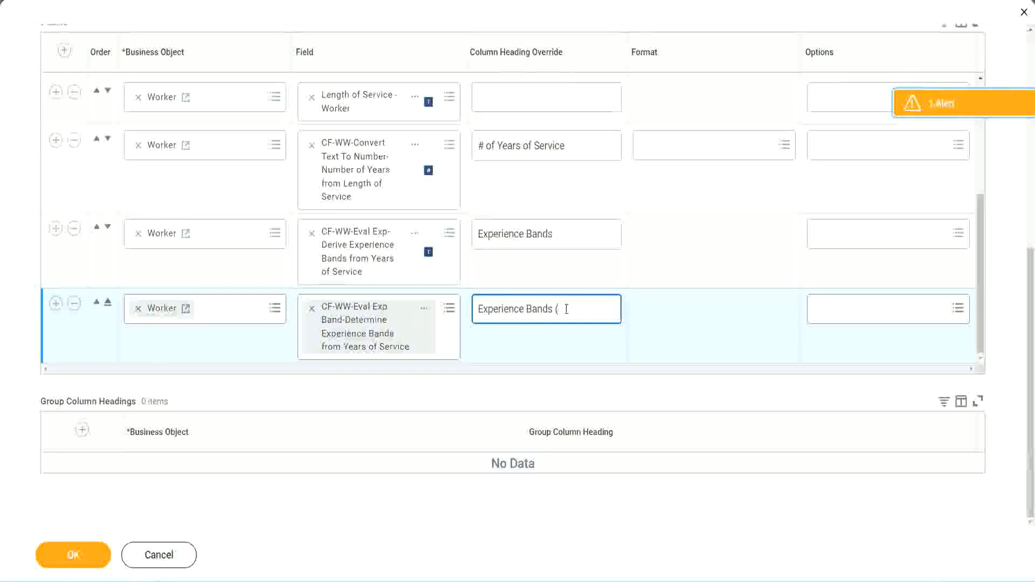
text(val E)
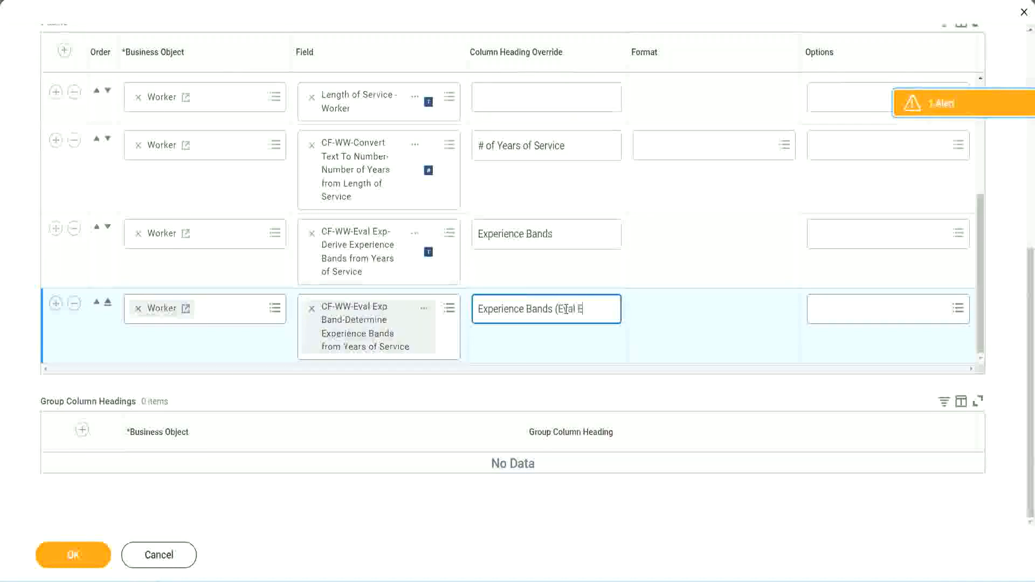
text(xp Bands))
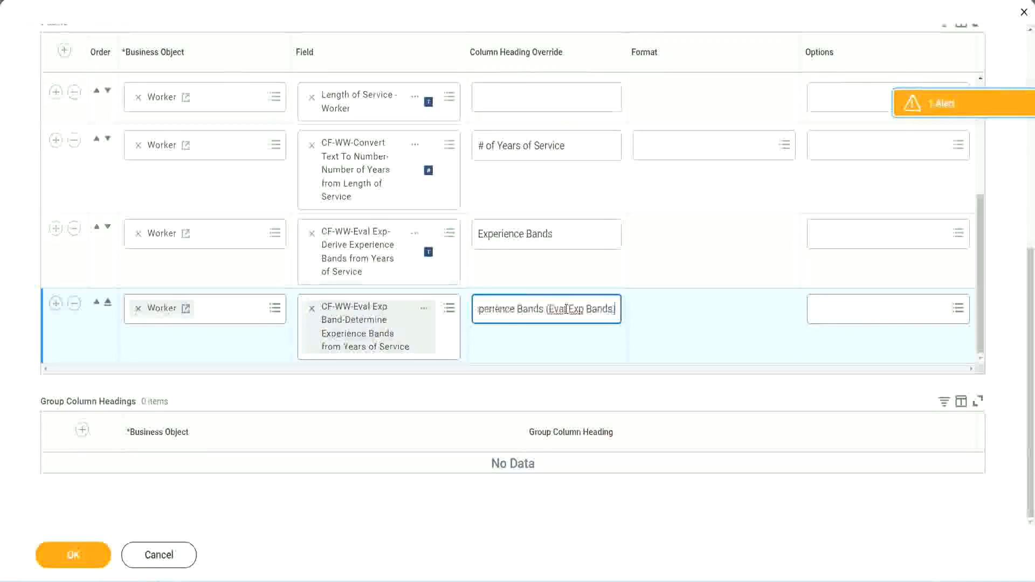
double_click(576, 309)
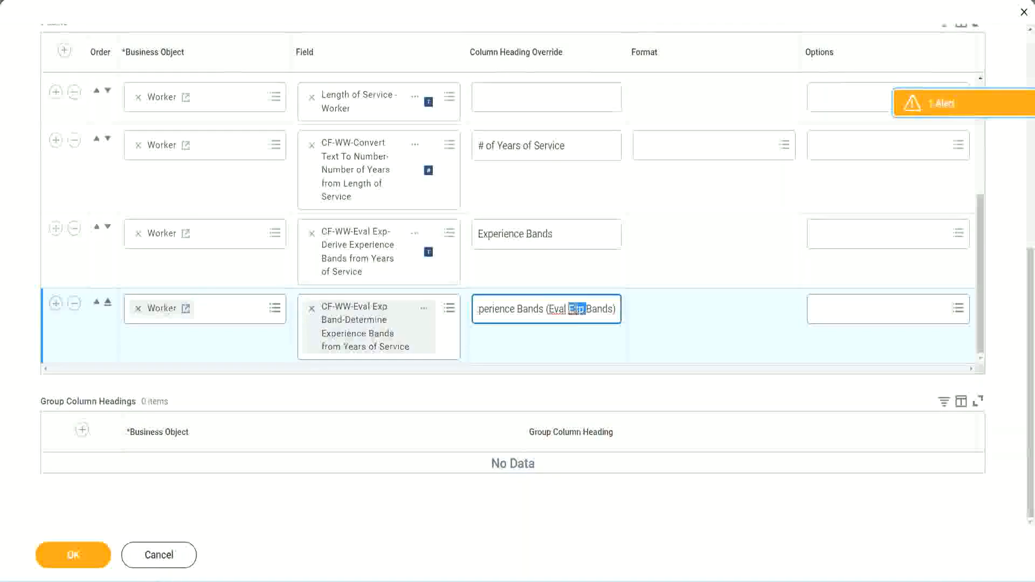
click(596, 304)
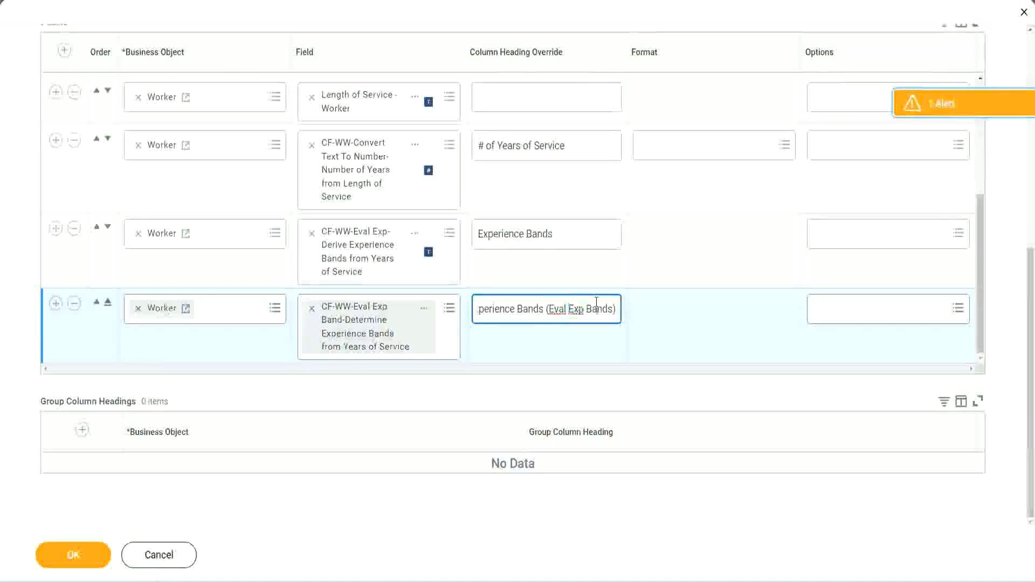
click(79, 559)
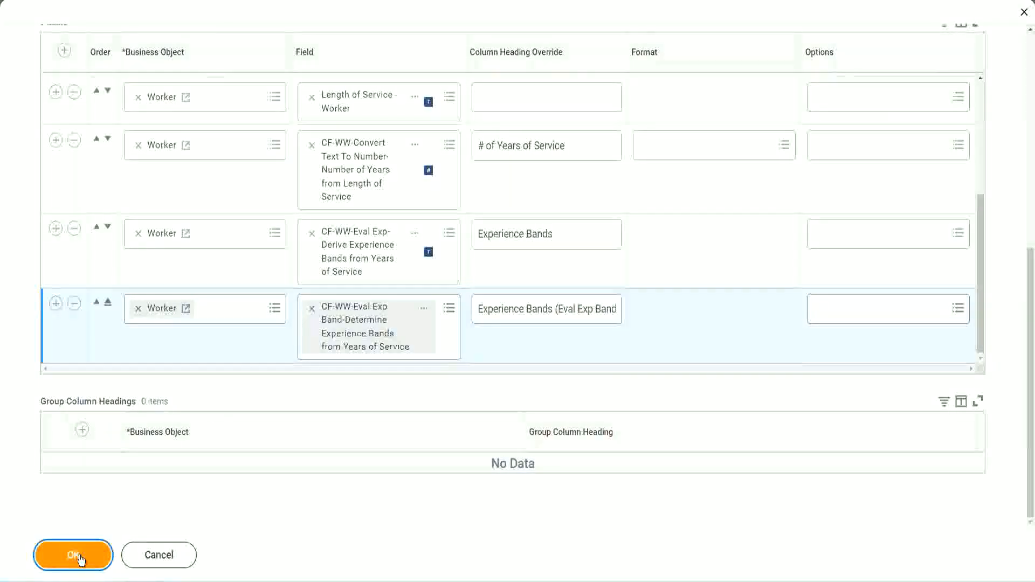